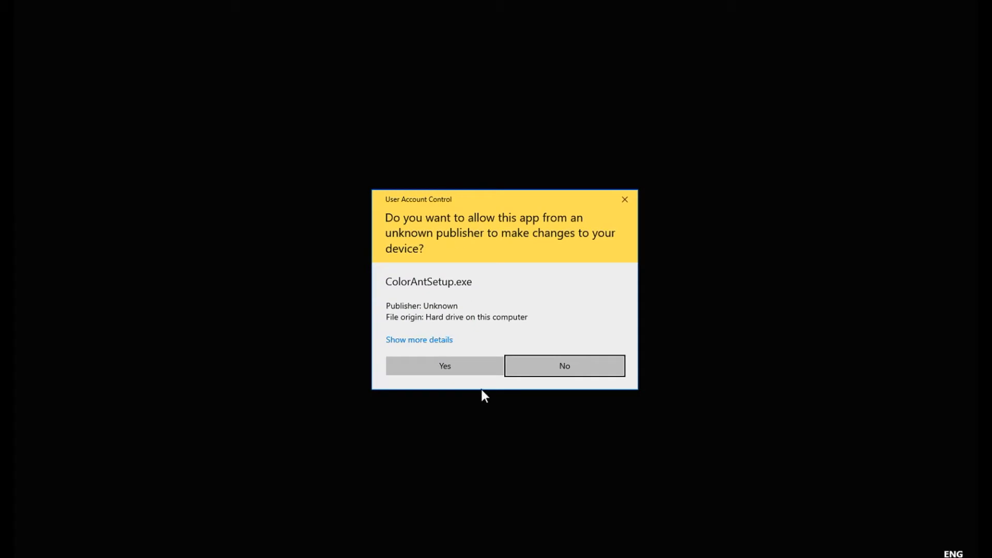
# Step: Allow the ColorAnt 6 setup to run in English, accept the license agreement, and keep the existing installation and start menu folders
pyautogui.click(487, 369)
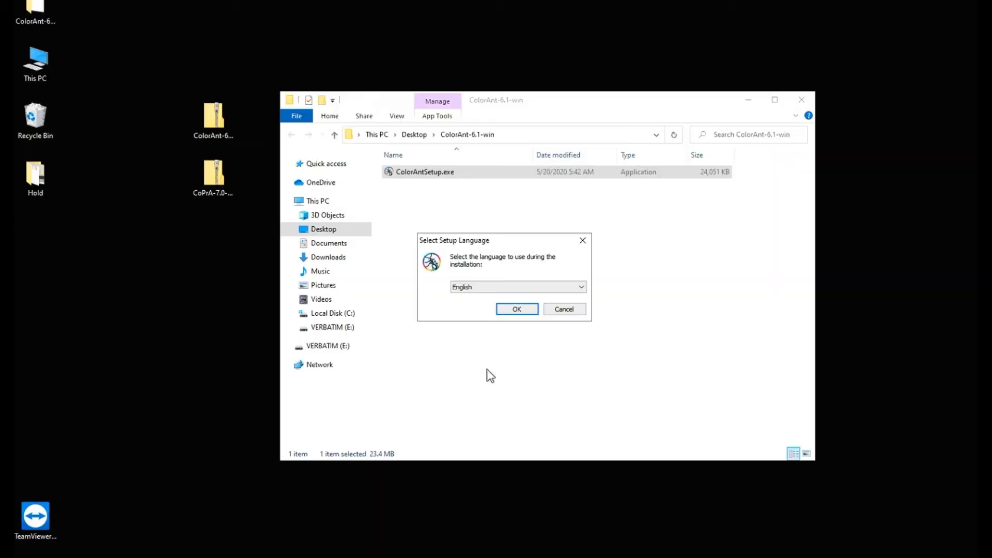
pyautogui.click(515, 309)
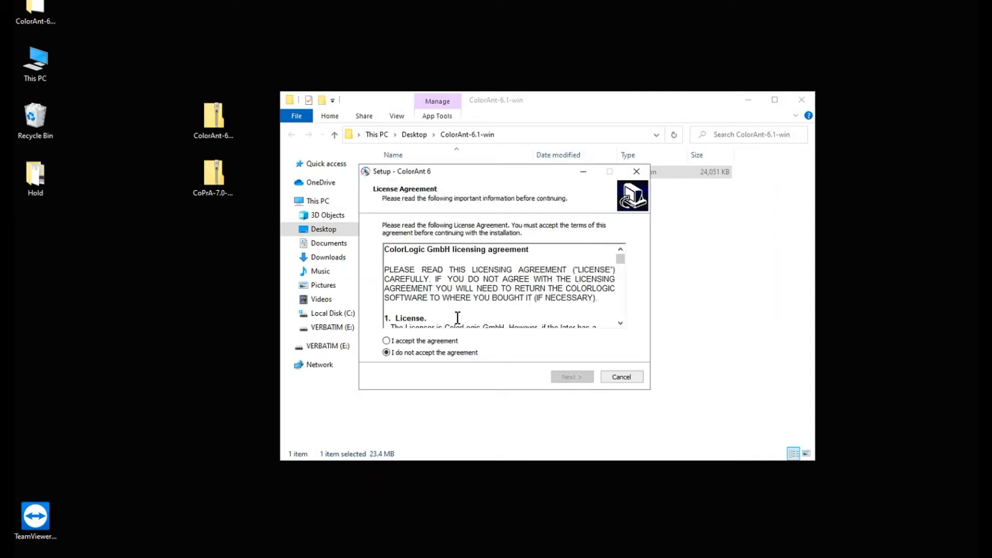
pyautogui.click(423, 343)
pyautogui.click(588, 377)
pyautogui.click(588, 376)
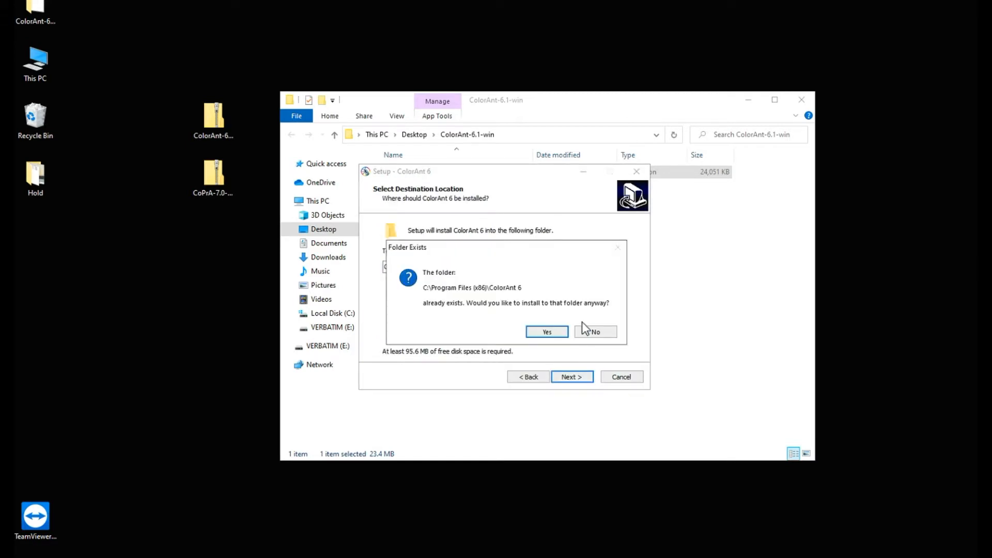
pyautogui.click(551, 335)
pyautogui.click(575, 376)
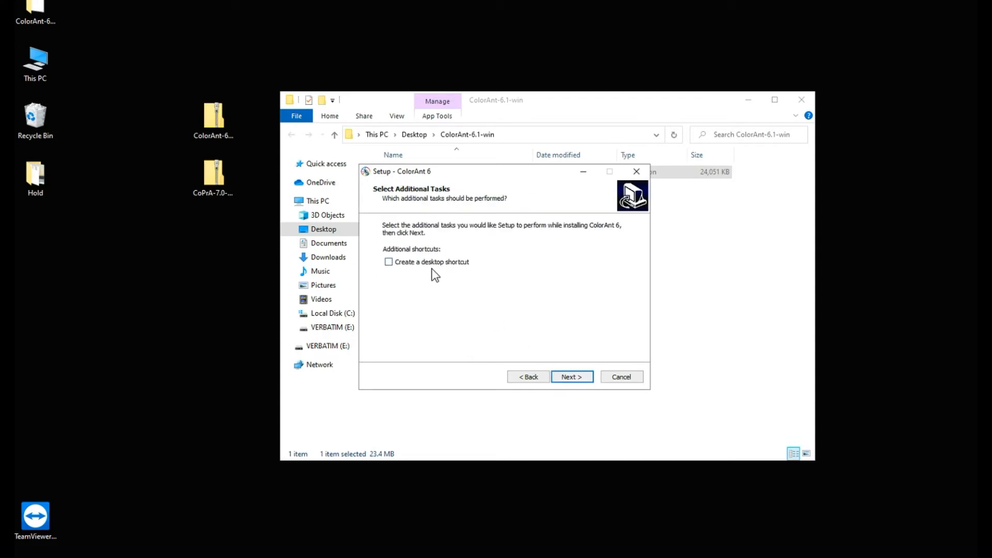
# Step: Include a desktop shortcut, install ColorAnt 6, and finish the setup with the application launching
pyautogui.click(435, 262)
pyautogui.click(575, 381)
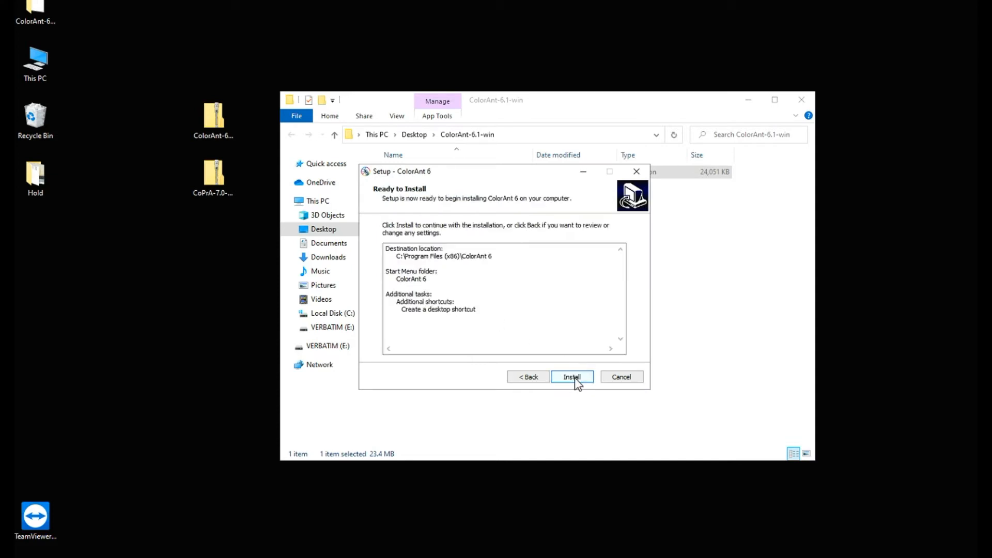
pyautogui.click(575, 377)
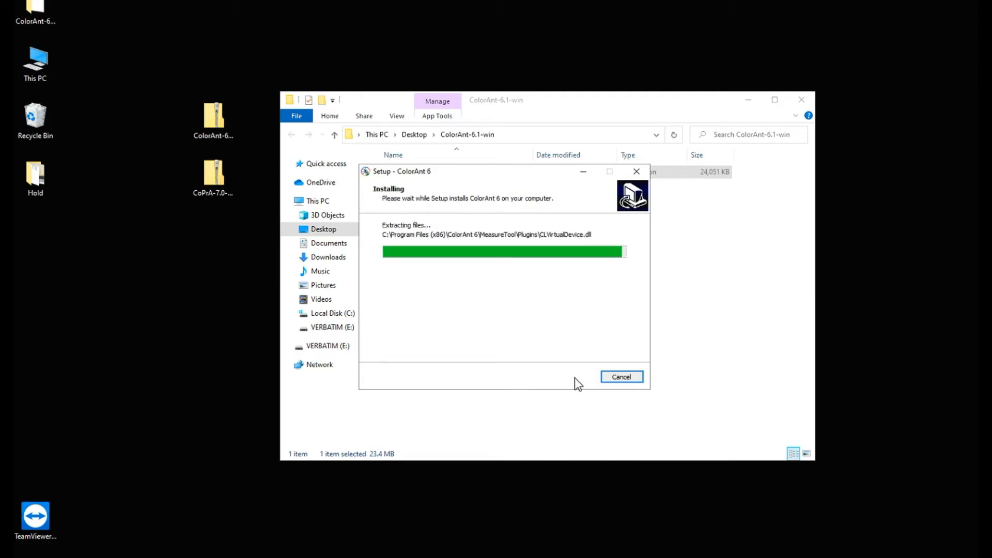
pyautogui.click(576, 378)
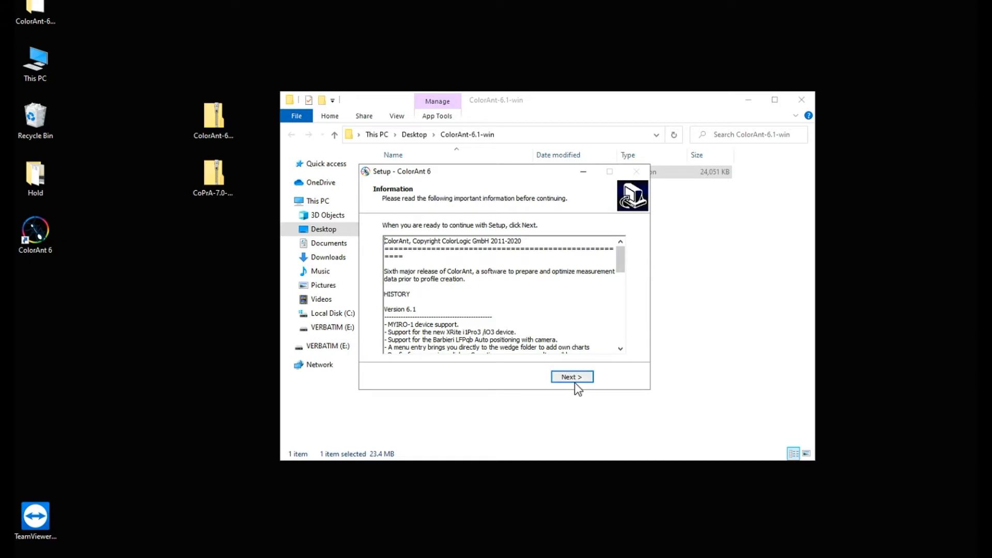
pyautogui.click(573, 377)
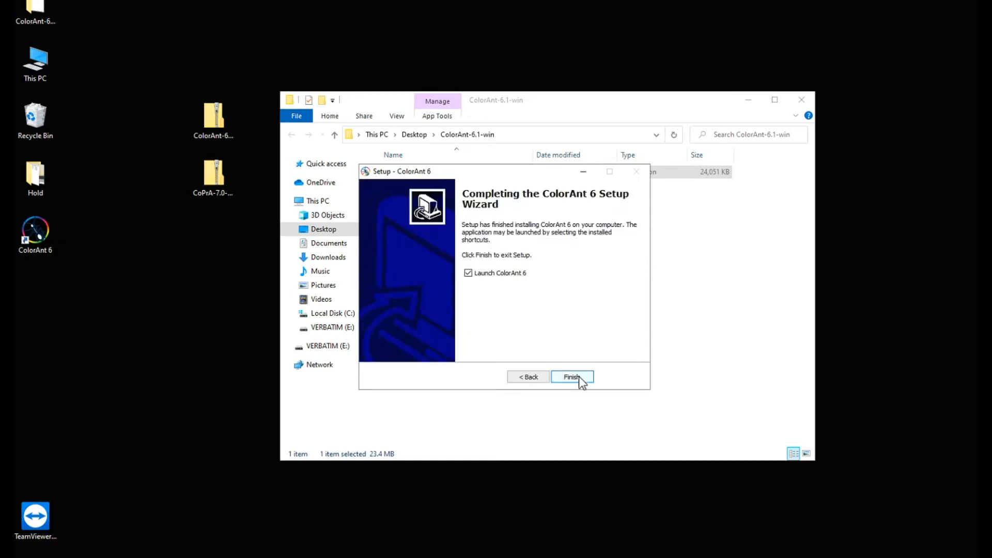
pyautogui.click(578, 376)
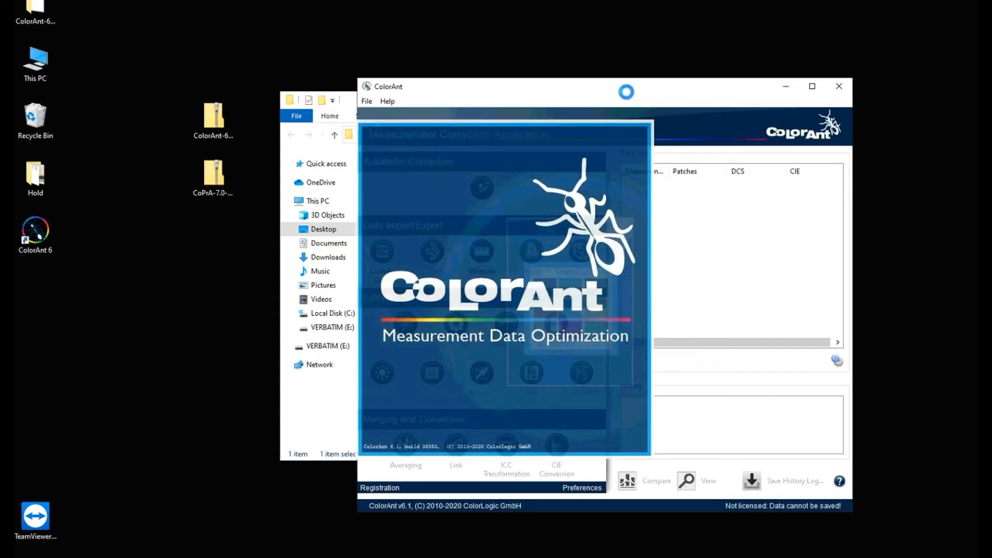
# Step: View the ColorAnt registration details, highlight the serial number, and look at the license file selection before dismissing it
pyautogui.click(386, 101)
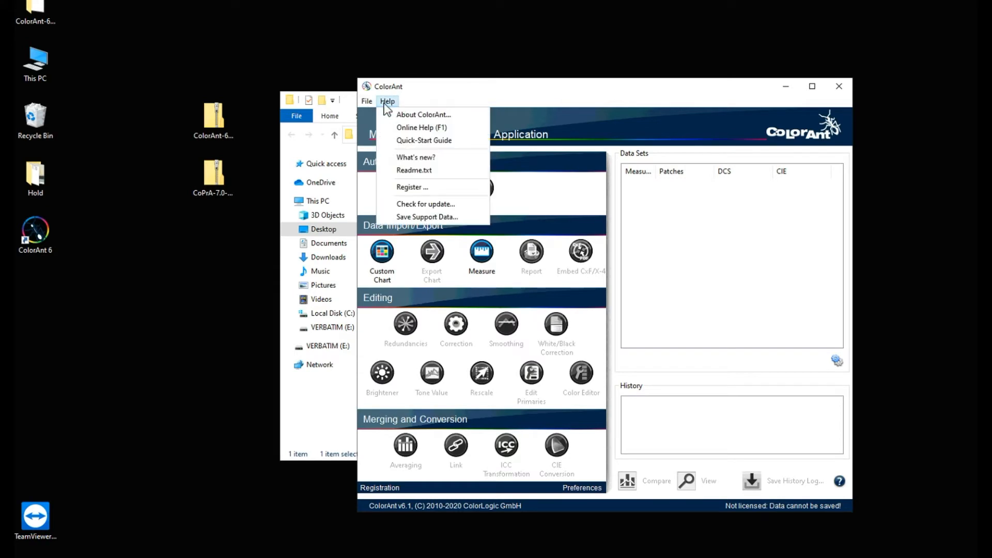
pyautogui.click(418, 187)
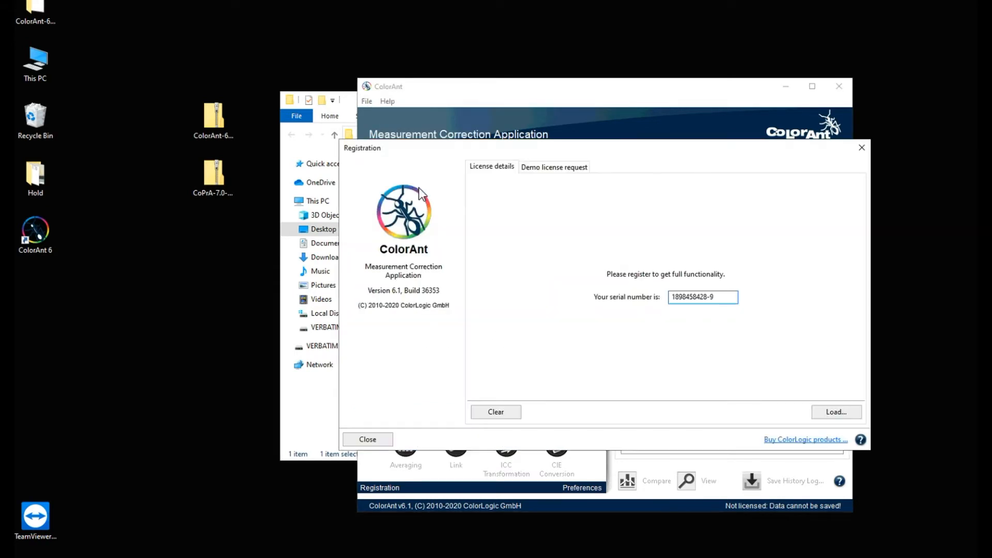
pyautogui.moveTo(728, 295); pyautogui.dragTo(554, 288)
pyautogui.click(833, 411)
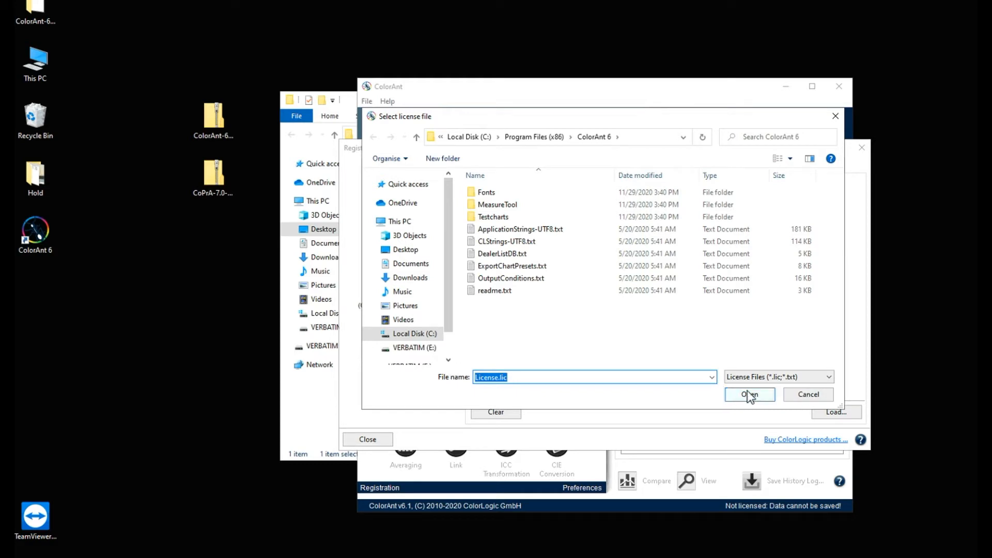
pyautogui.click(839, 119)
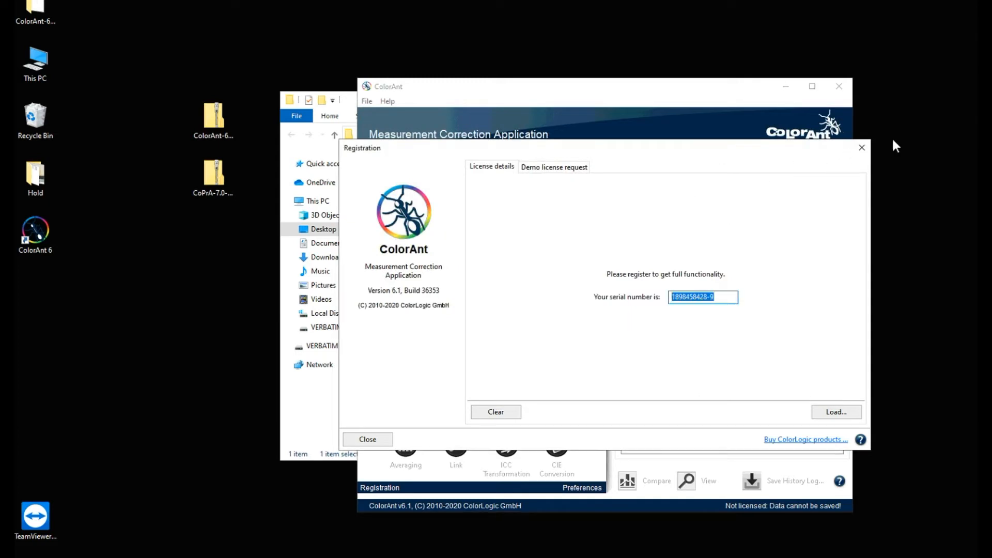
# Step: Close the registration window, ColorAnt, and the ColorAnt-6.1-win folder
pyautogui.click(863, 149)
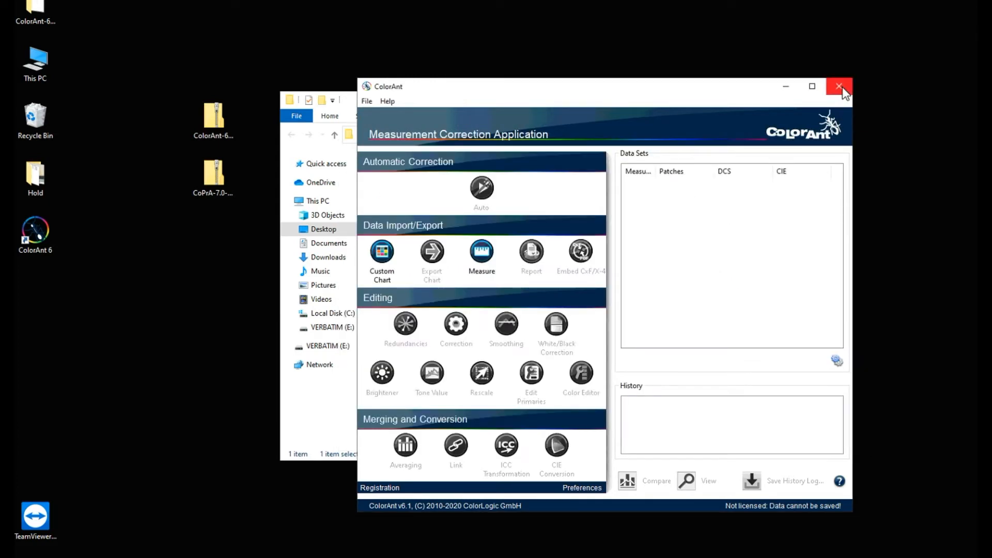
pyautogui.click(841, 86)
pyautogui.click(801, 99)
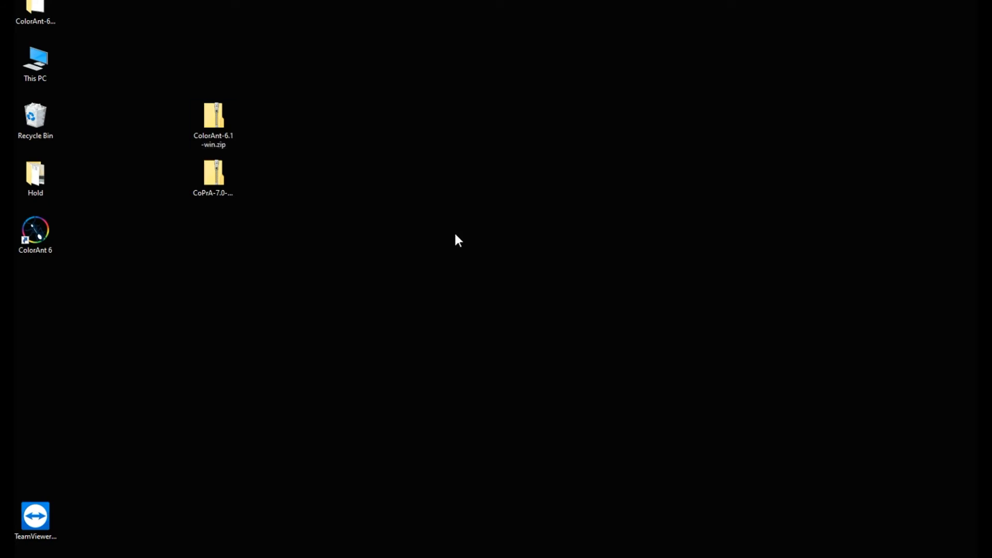
# Step: Extract the CoPrA 7.0 archive to a CoPrA-7.0-win-x64 folder on the desktop and run CoPrASetup.exe from it
pyautogui.rightClick(216, 173)
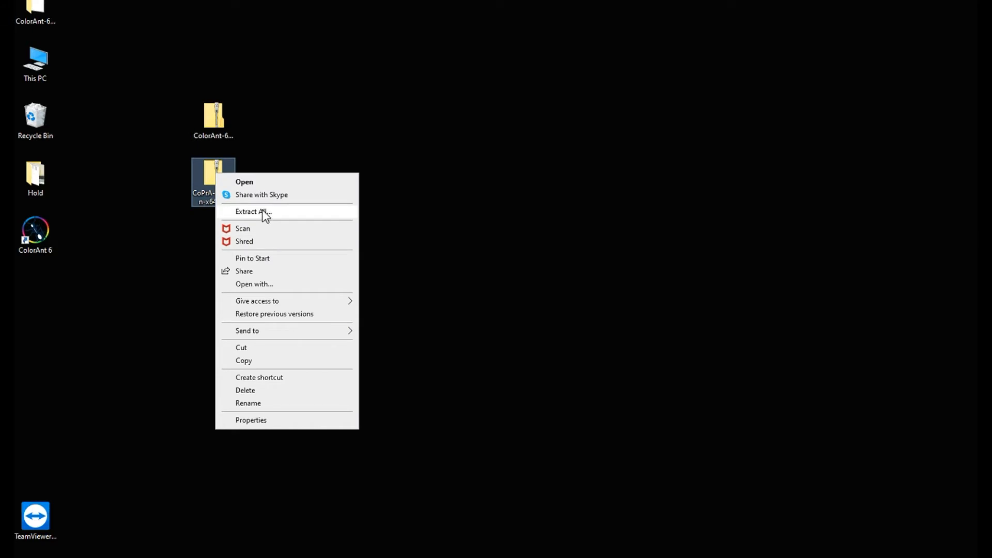
pyautogui.click(261, 211)
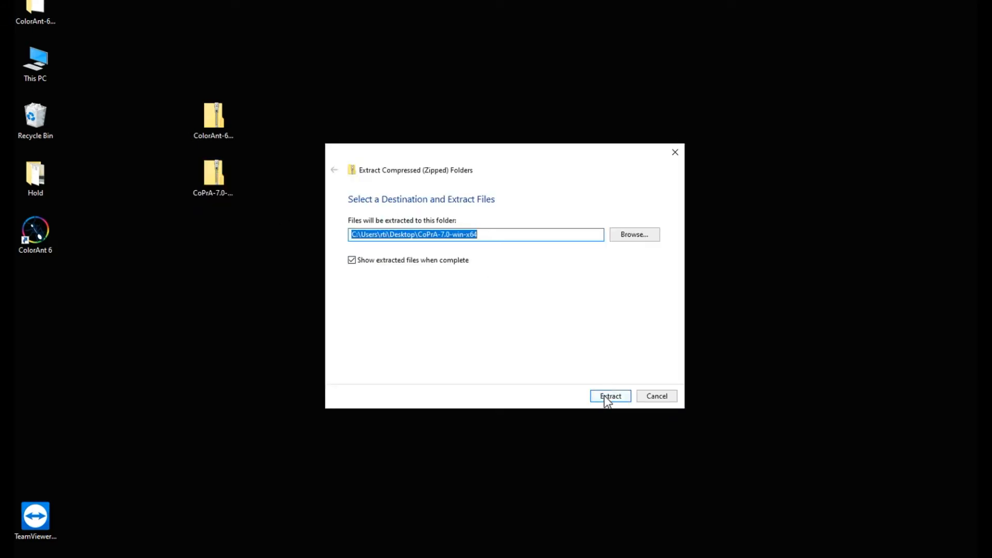
pyautogui.click(604, 396)
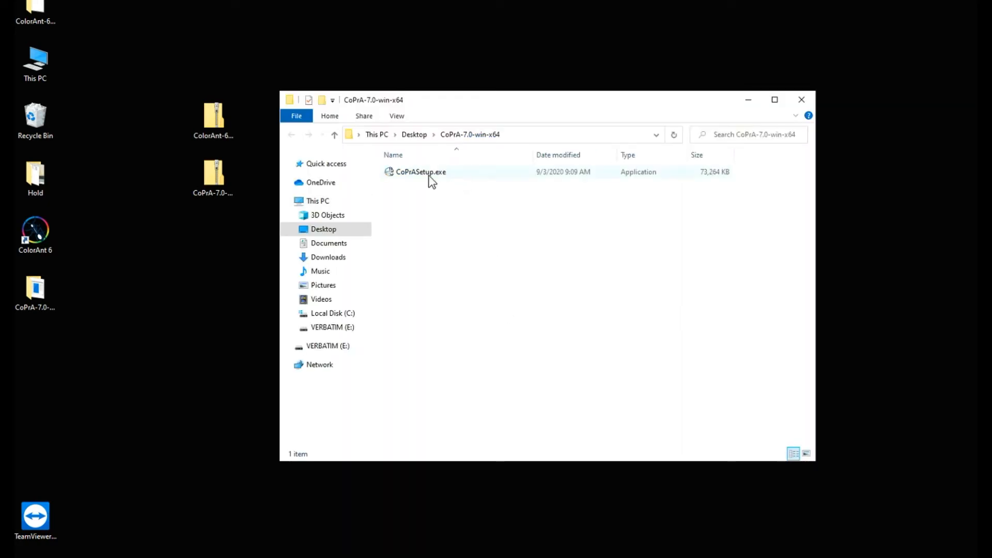
pyautogui.doubleClick(419, 176)
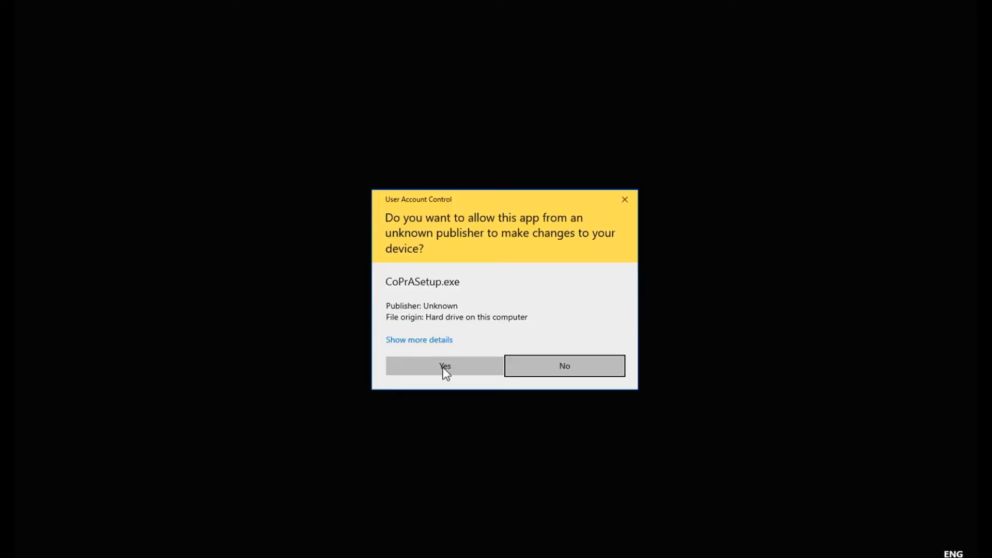
# Step: Allow the CoPrA 7 setup to run in English, accept the license agreement, and keep the default destination folder
pyautogui.click(444, 371)
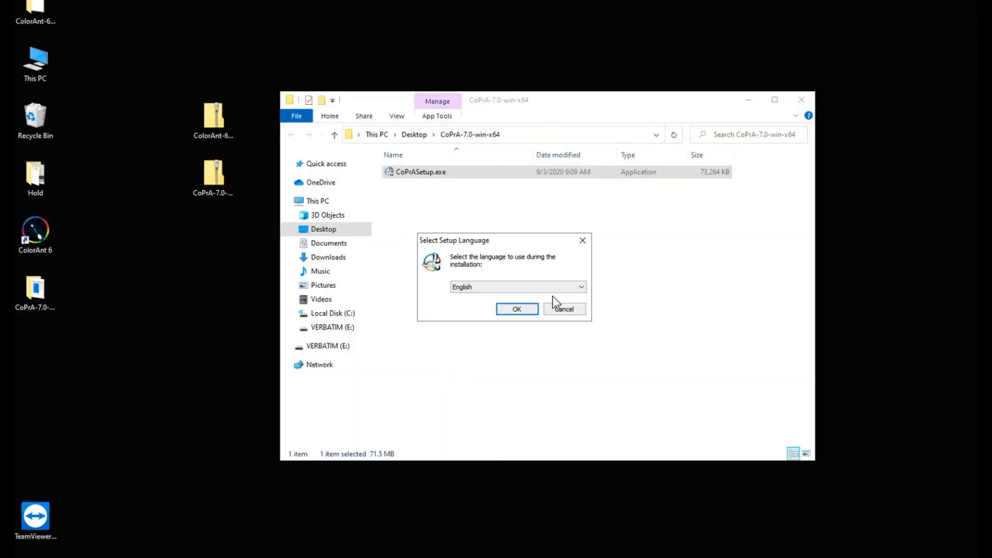
pyautogui.click(530, 313)
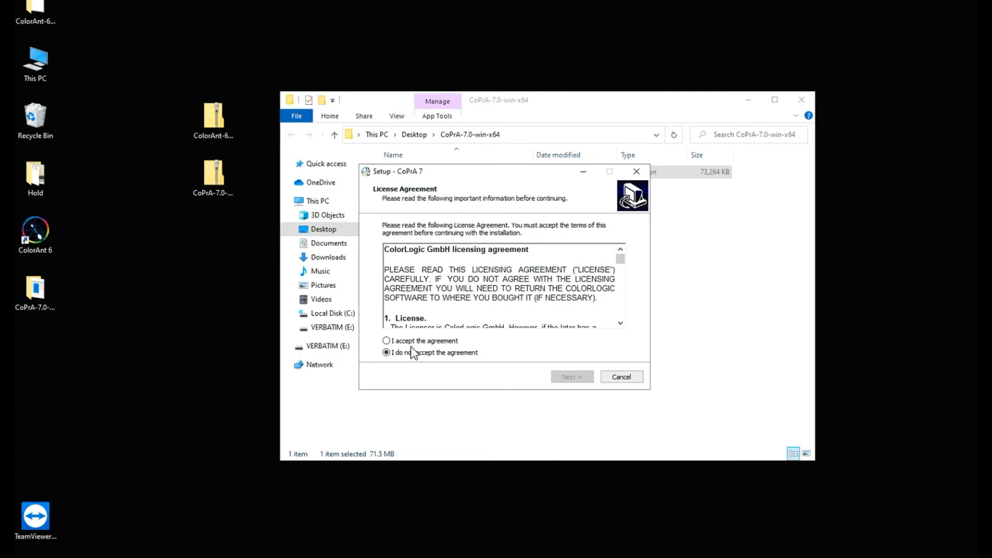
pyautogui.click(415, 341)
pyautogui.click(571, 377)
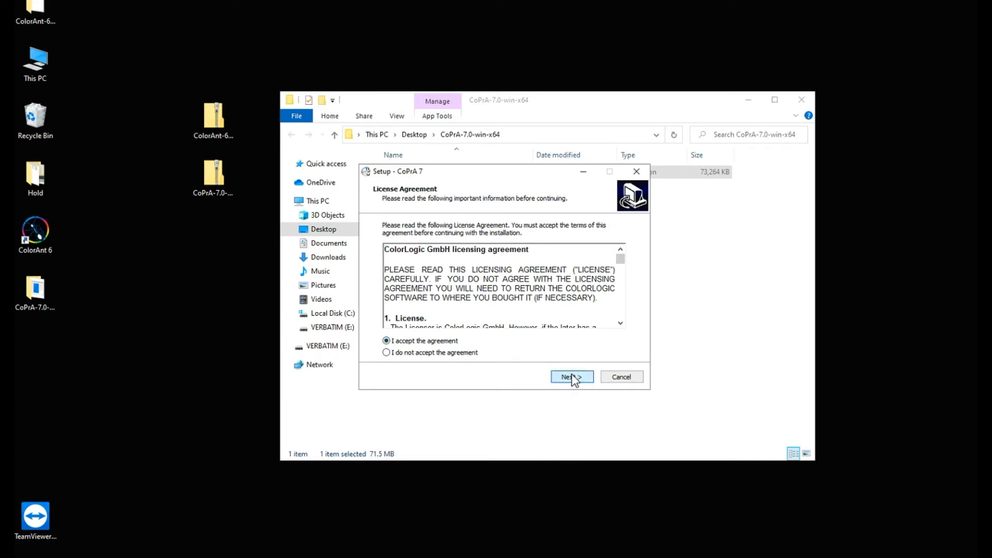
pyautogui.click(571, 378)
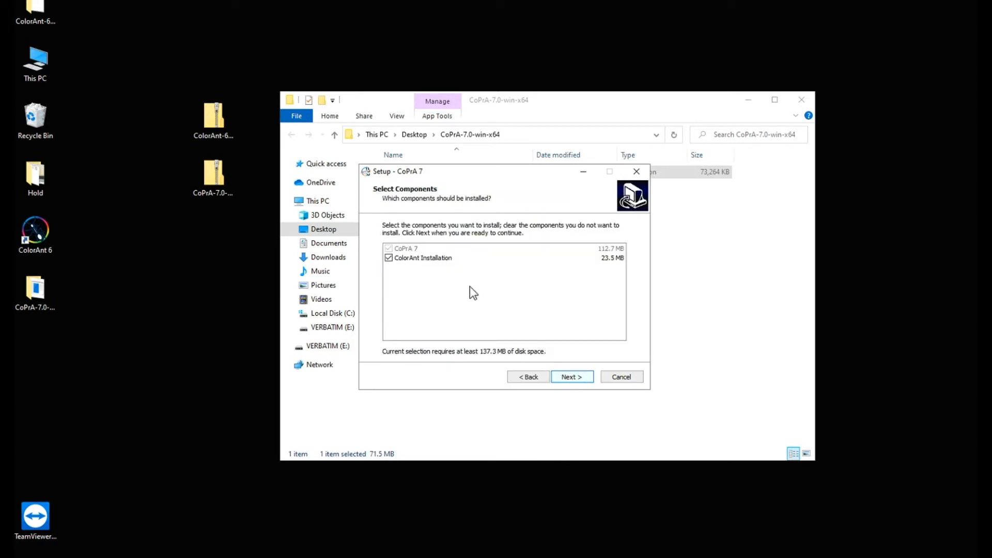
# Step: Exclude the ColorAnt Installation component from the CoPrA 7 setup and include a desktop shortcut
pyautogui.click(425, 257)
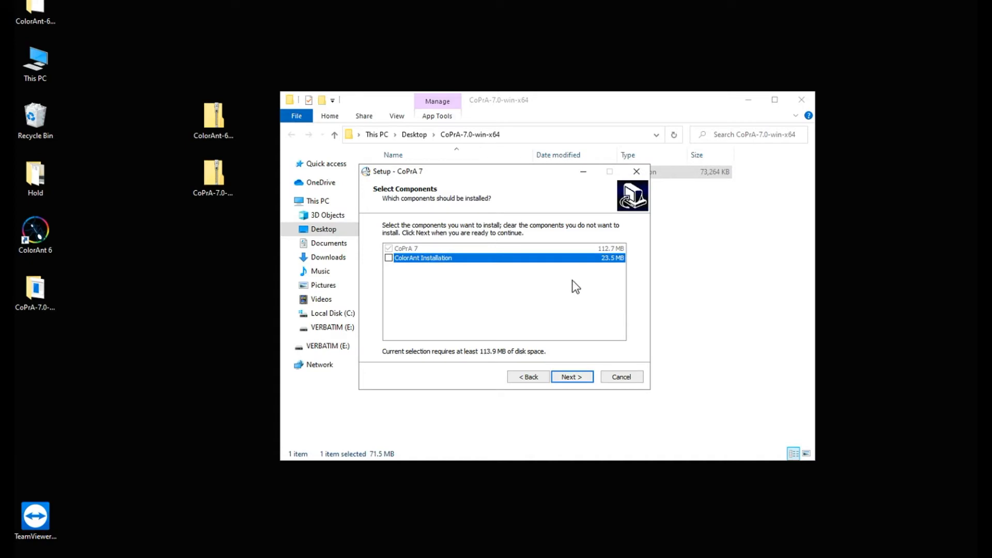
pyautogui.click(569, 377)
pyautogui.click(571, 378)
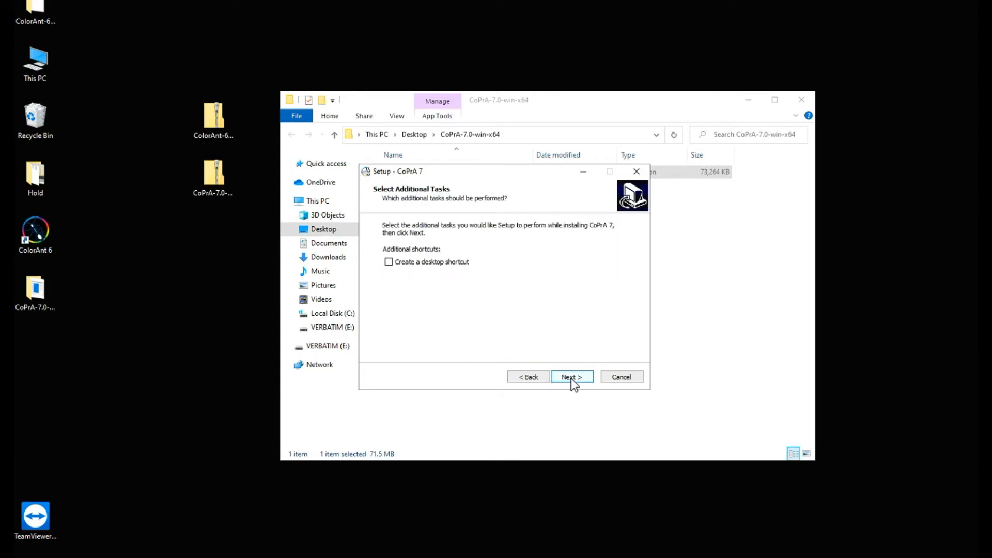
pyautogui.click(437, 260)
pyautogui.click(574, 379)
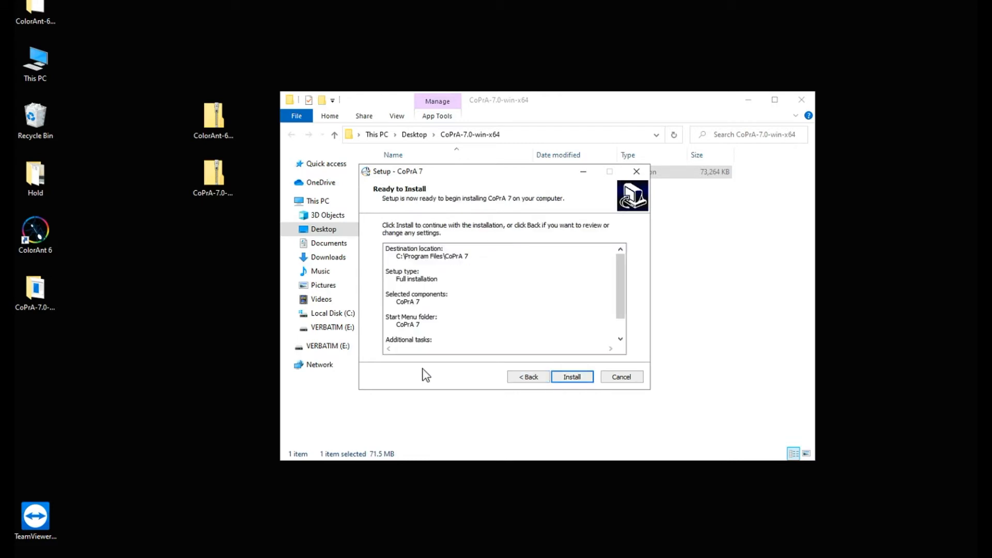
# Step: Install CoPrA 7 and finish the setup with the application launching
pyautogui.click(587, 378)
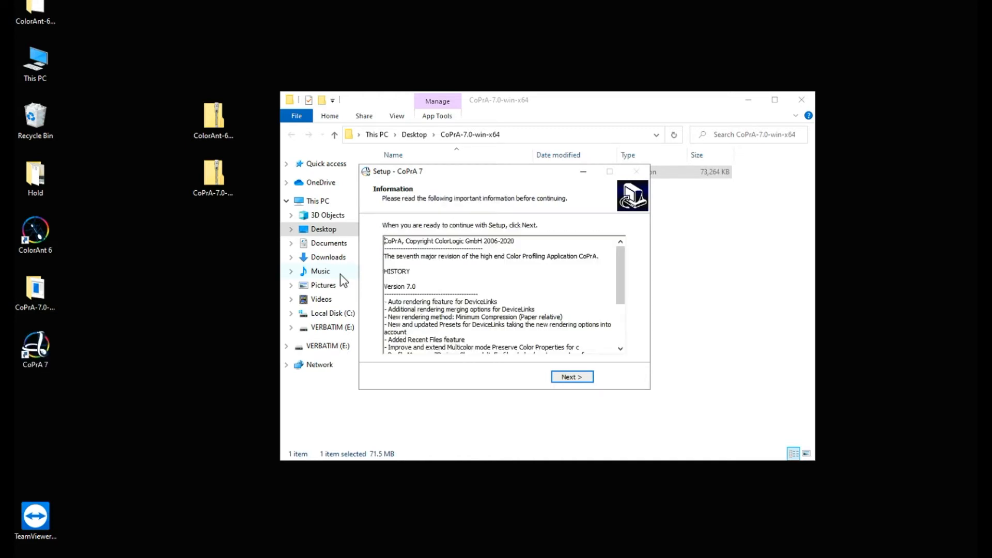
pyautogui.click(569, 377)
pyautogui.click(570, 378)
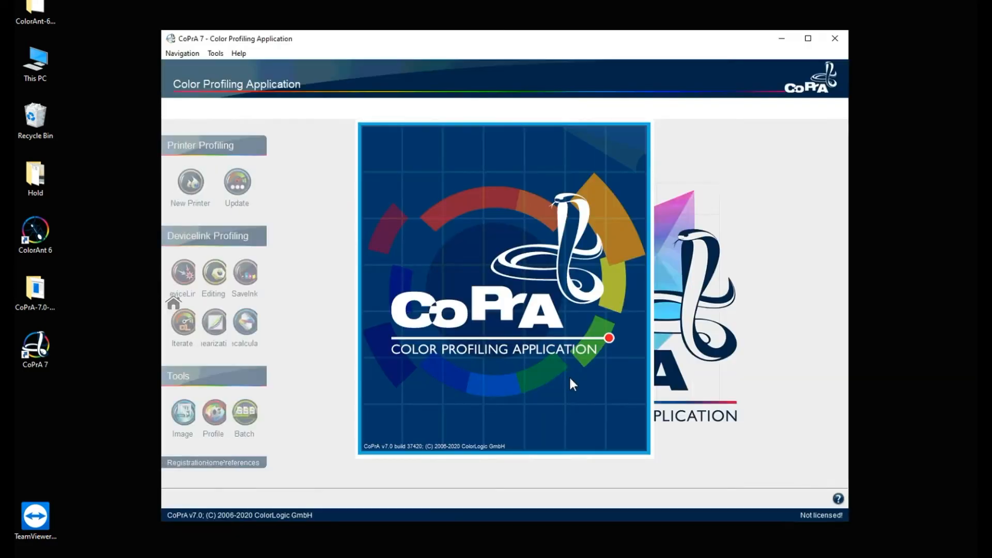
# Step: View the CoPrA registration details, highlight the serial number, and look at the license file selection before dismissing it
pyautogui.click(265, 41)
pyautogui.click(238, 54)
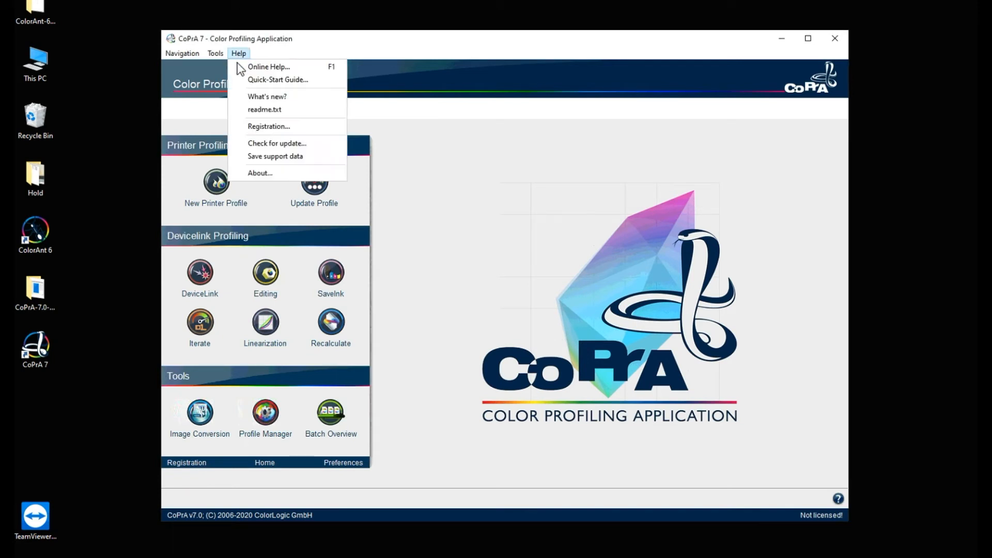
pyautogui.click(256, 127)
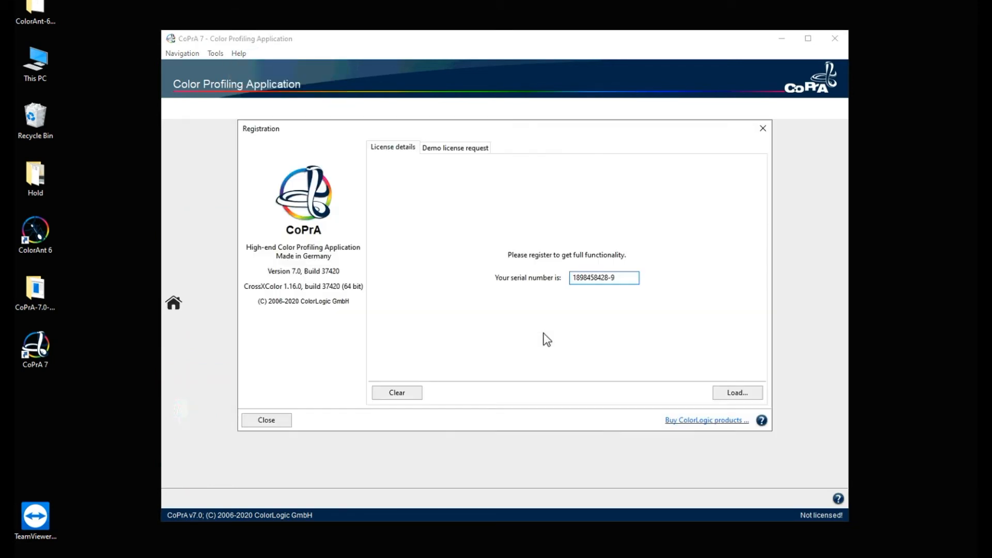
pyautogui.moveTo(625, 282); pyautogui.dragTo(510, 290)
pyautogui.click(748, 392)
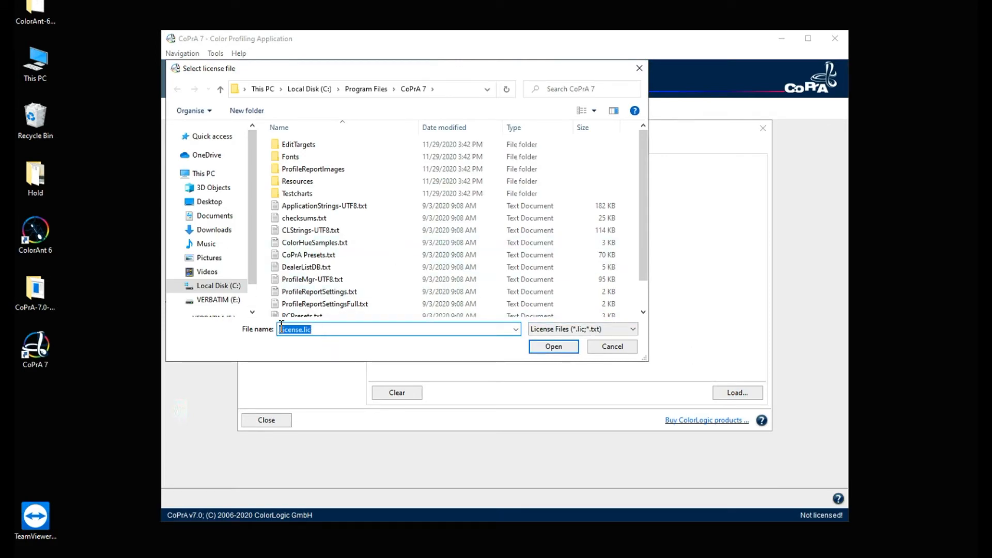
pyautogui.click(639, 68)
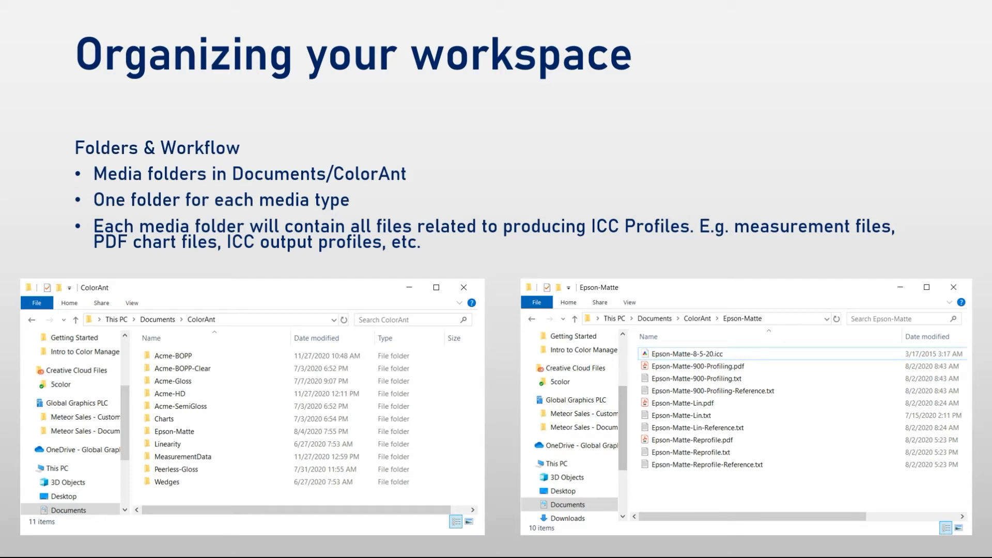
pyautogui.press('Right')
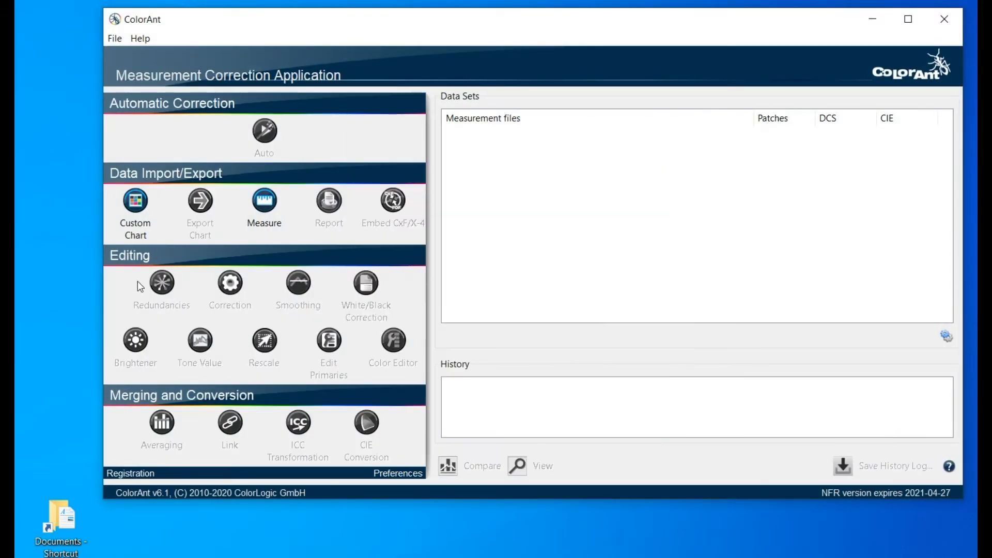
# Step: Open ColorAnt's preferences, check the density setting Status-T (mainly America), and accept the dialog
pyautogui.click(115, 38)
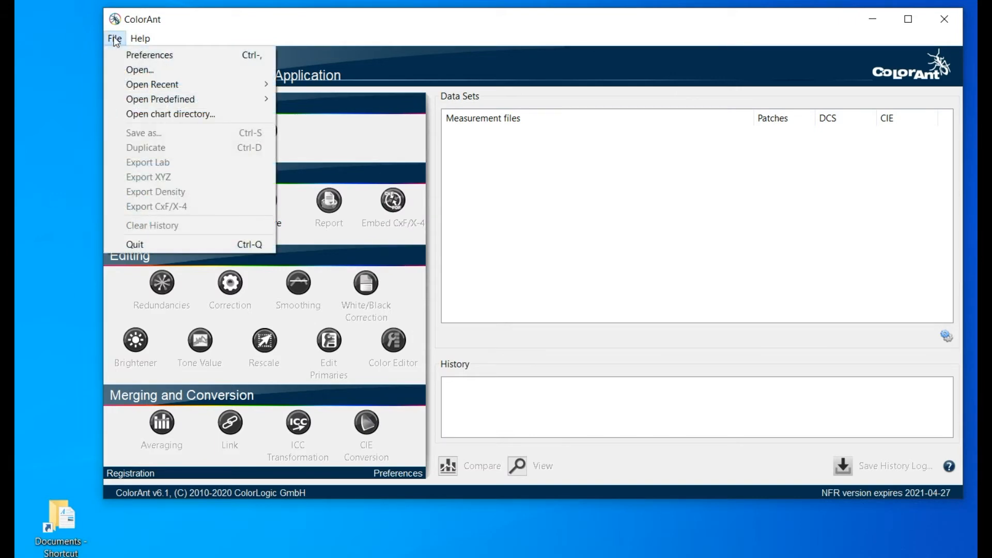
pyautogui.click(122, 56)
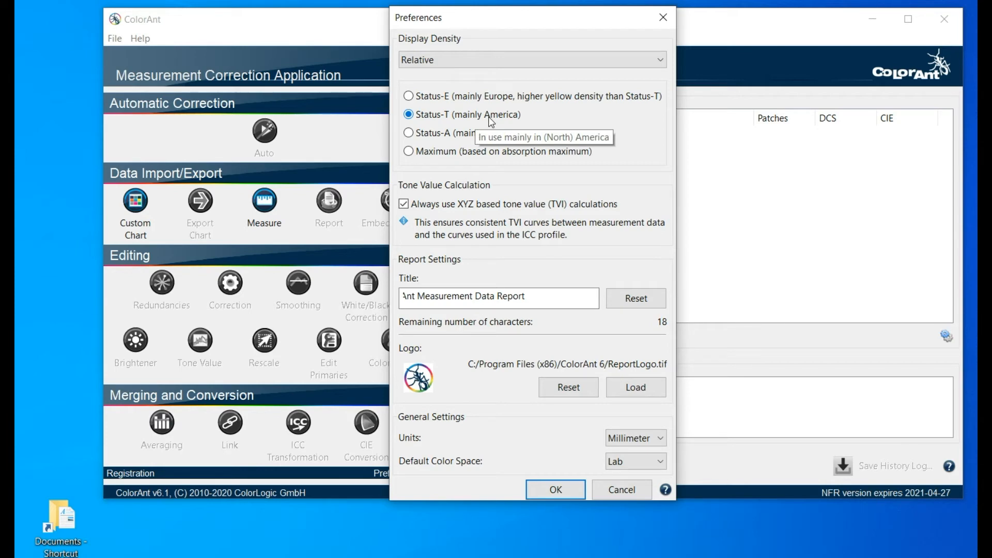
pyautogui.click(556, 489)
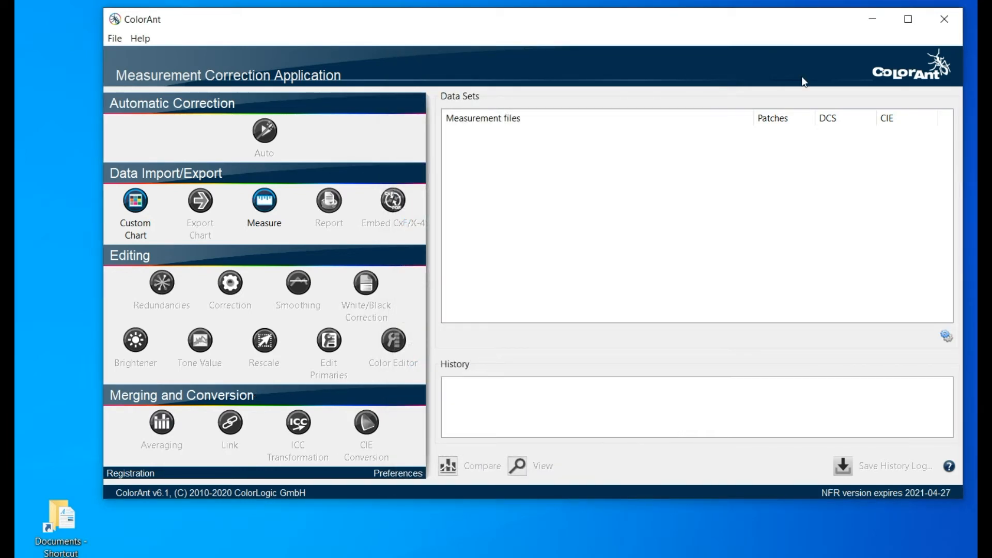
# Step: Create a folder named MACjet-HG inside Documents > ColorAnt and close the file browser window
pyautogui.doubleClick(59, 524)
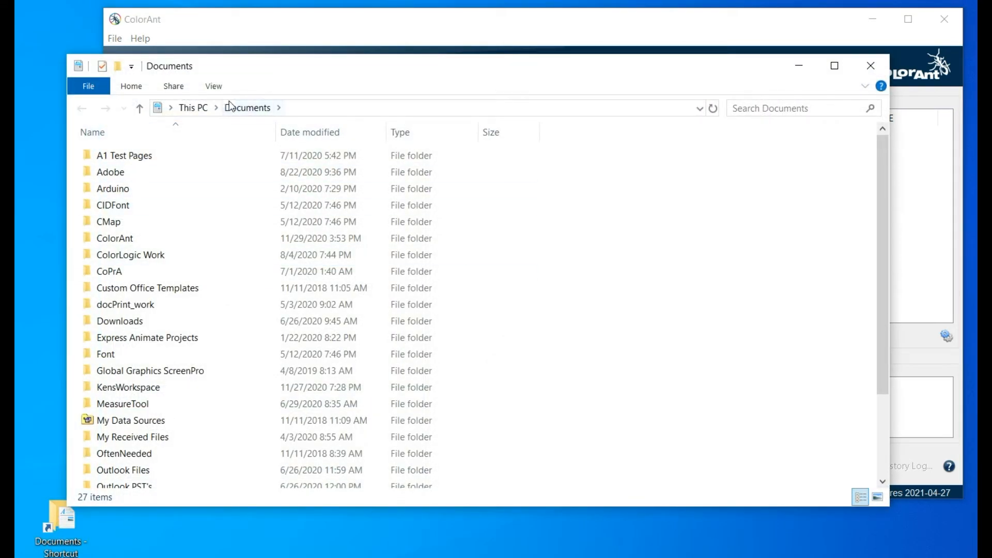
pyautogui.doubleClick(133, 241)
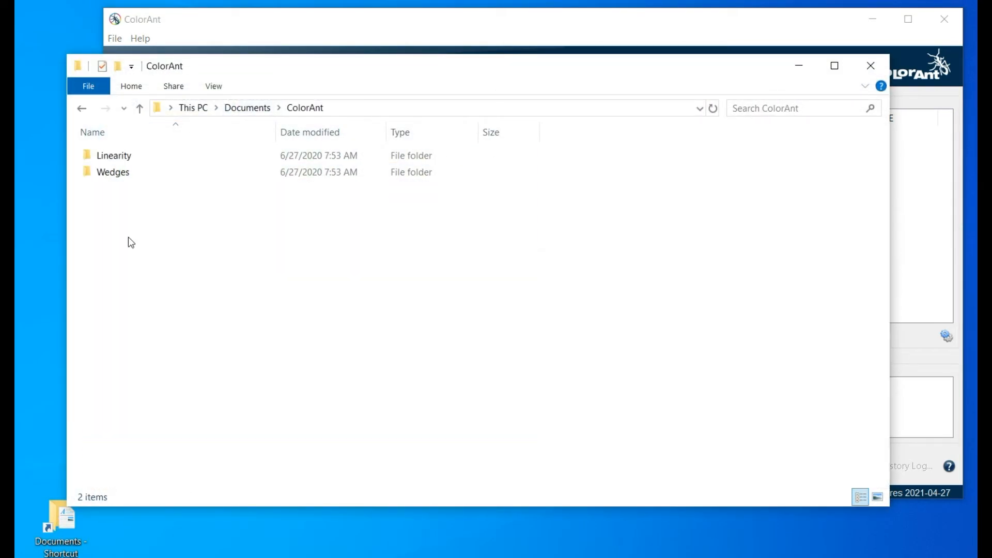
pyautogui.rightClick(186, 247)
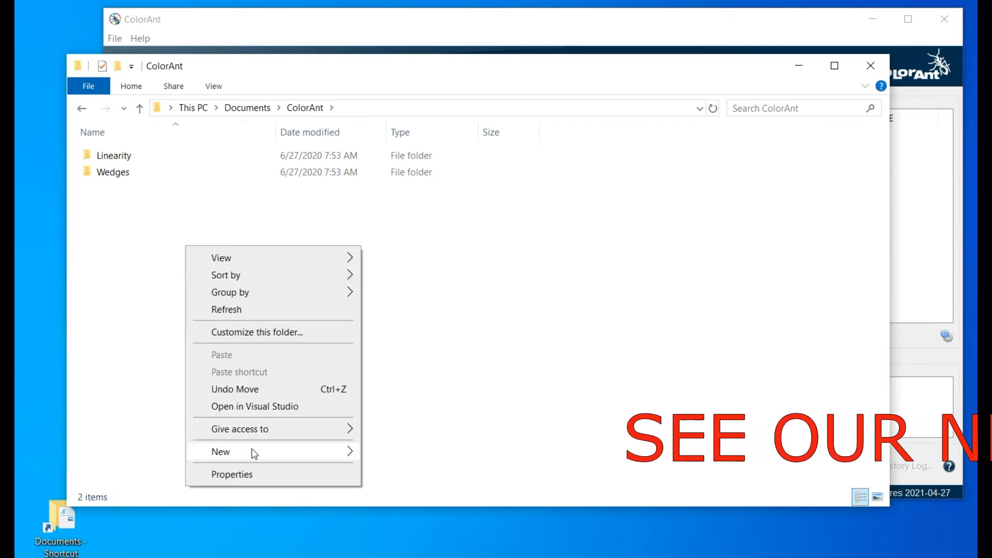
pyautogui.moveTo(254, 454)
pyautogui.click(440, 223)
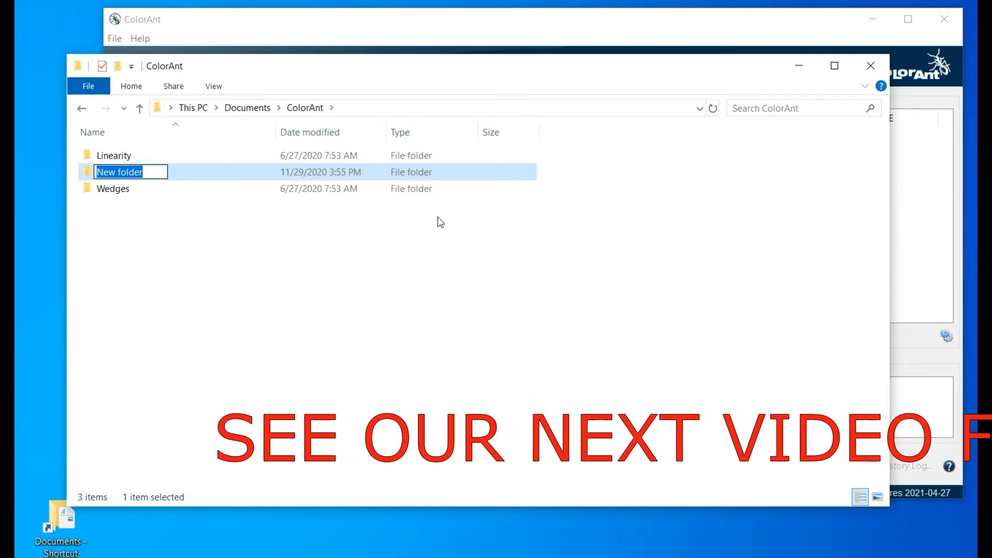
pyautogui.write('MACje')
pyautogui.write('t')
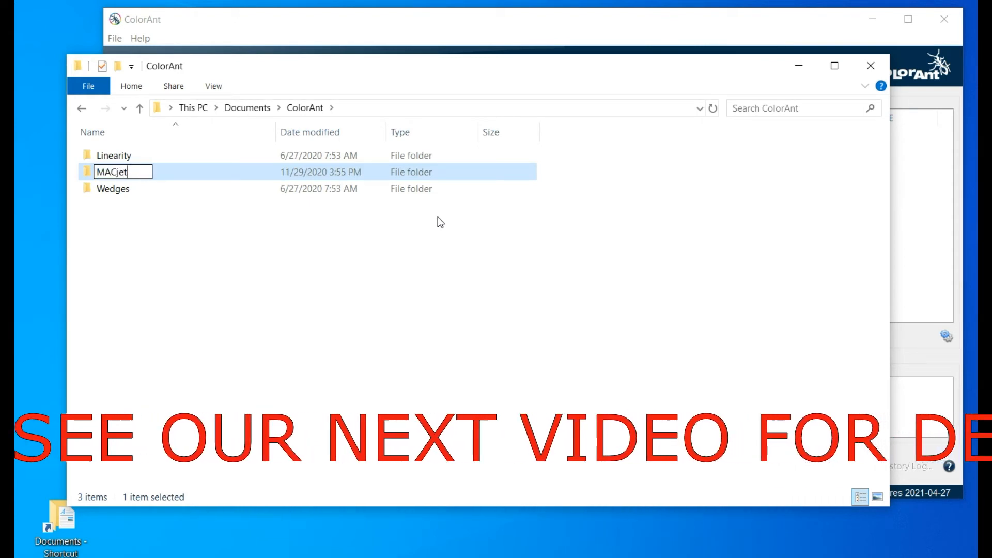
pyautogui.write('-HG')
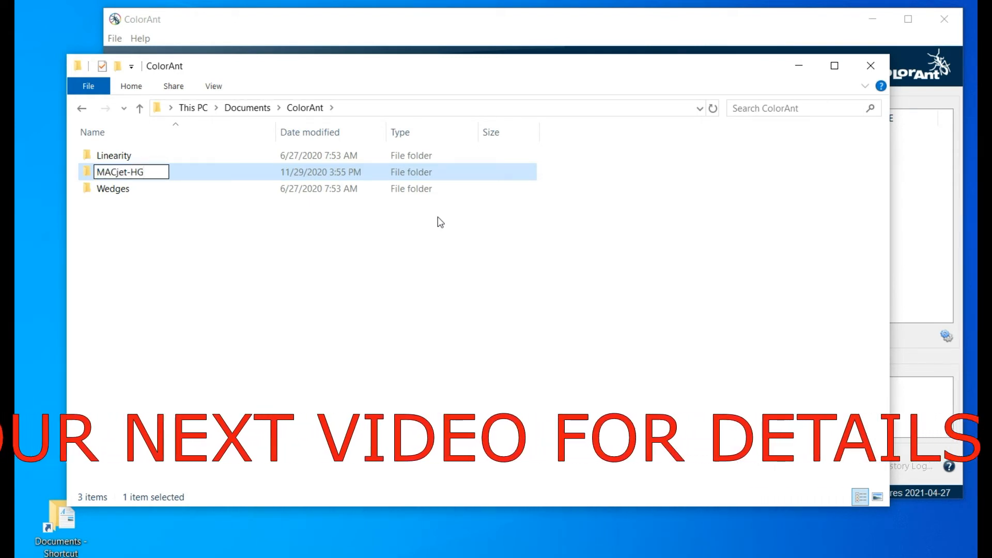
pyautogui.press('Return')
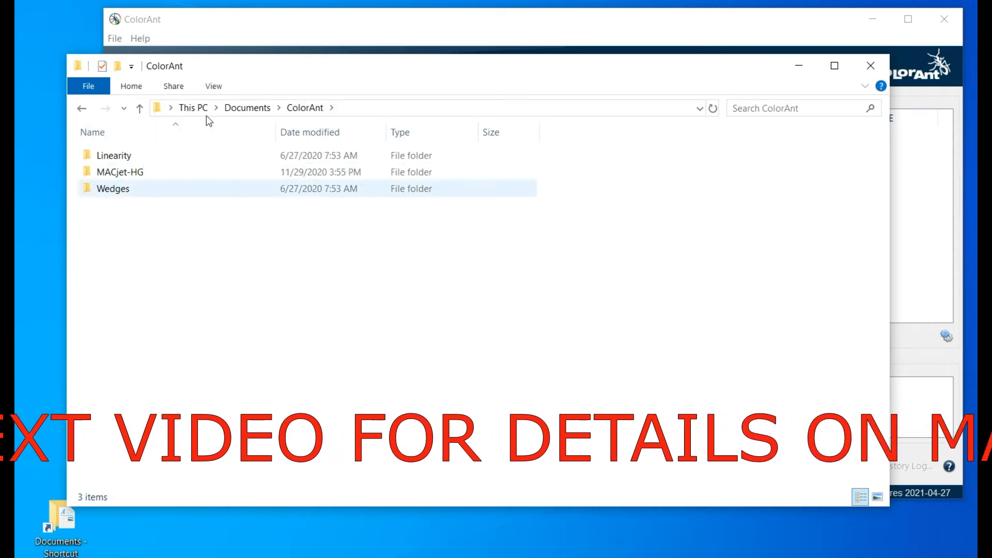
pyautogui.click(870, 66)
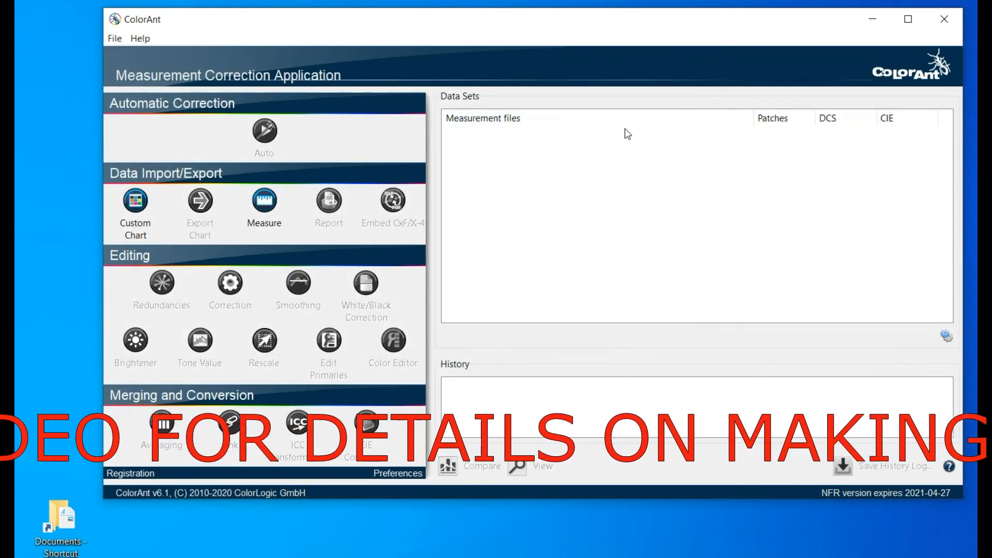
# Step: Generate a custom CMYK profiling chart with the Medium patch count and choose Documents > ColorAnt > MACjet-HG as its save location
pyautogui.click(132, 208)
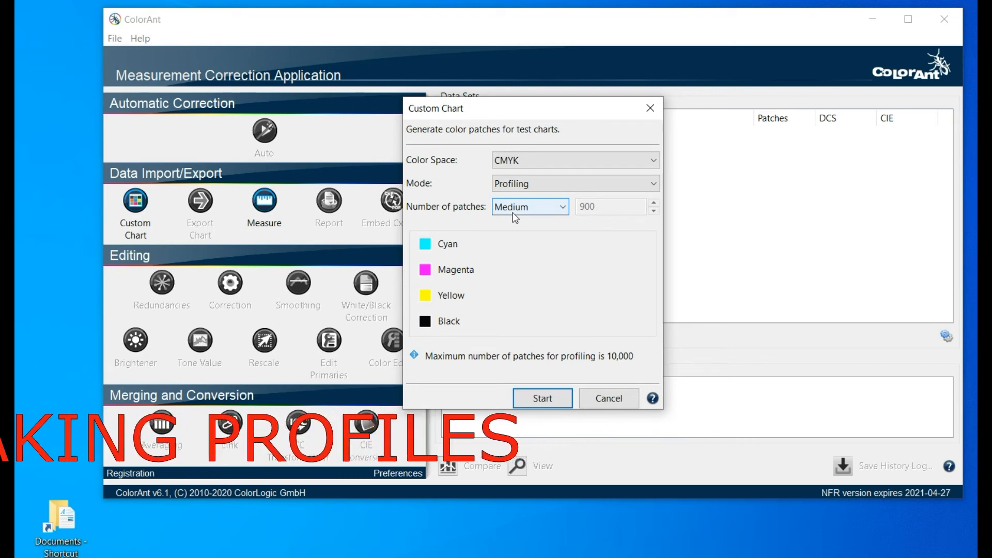
pyautogui.click(547, 398)
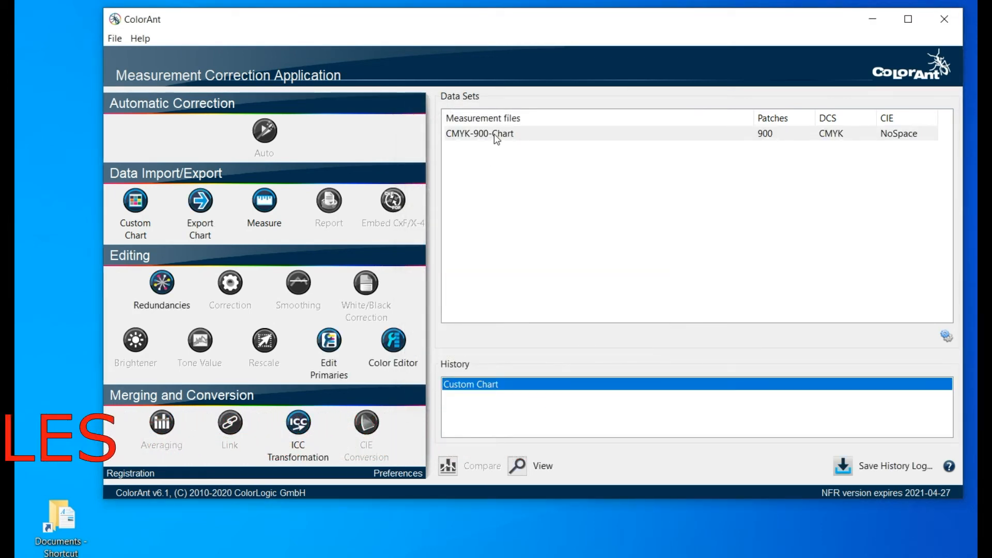
pyautogui.rightClick(494, 134)
pyautogui.click(550, 381)
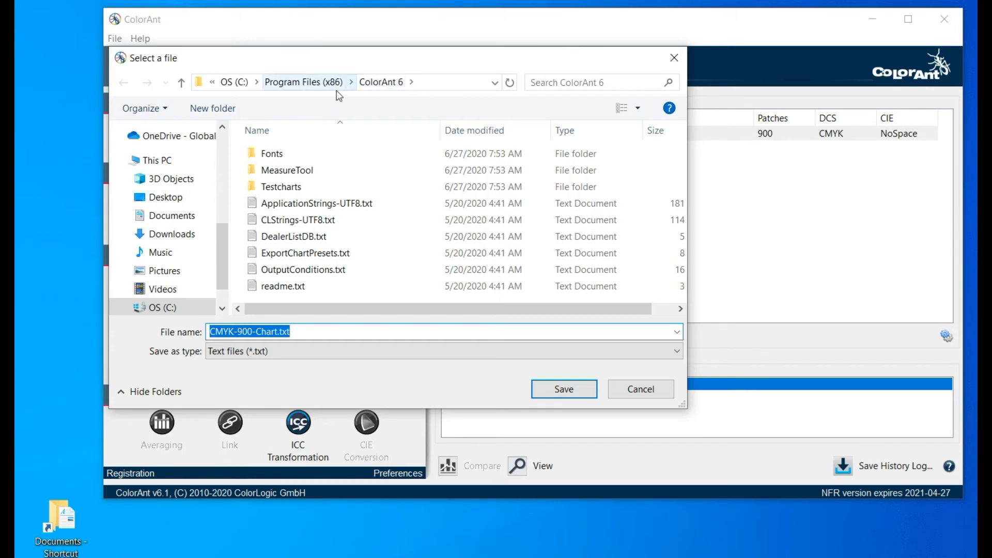
pyautogui.click(187, 221)
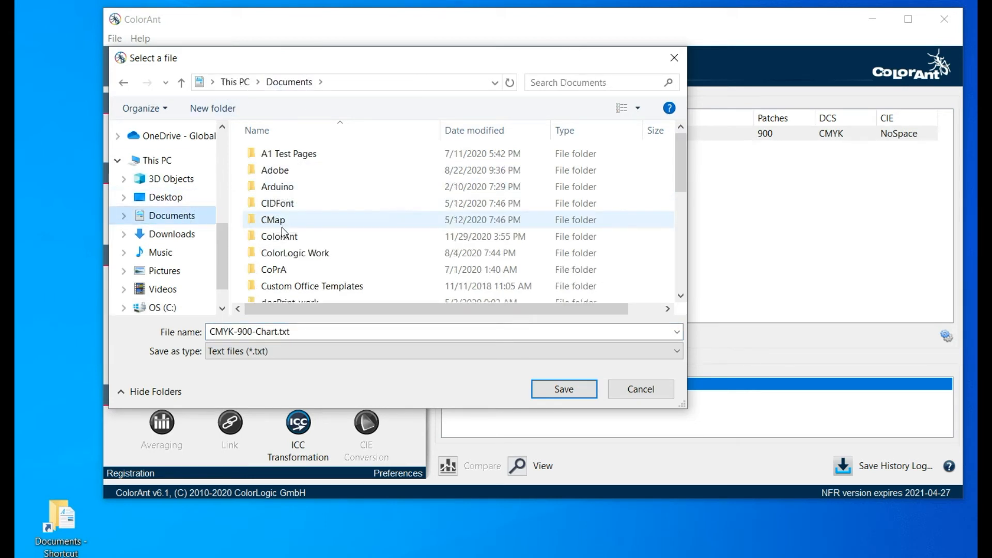
pyautogui.doubleClick(288, 238)
pyautogui.doubleClick(285, 170)
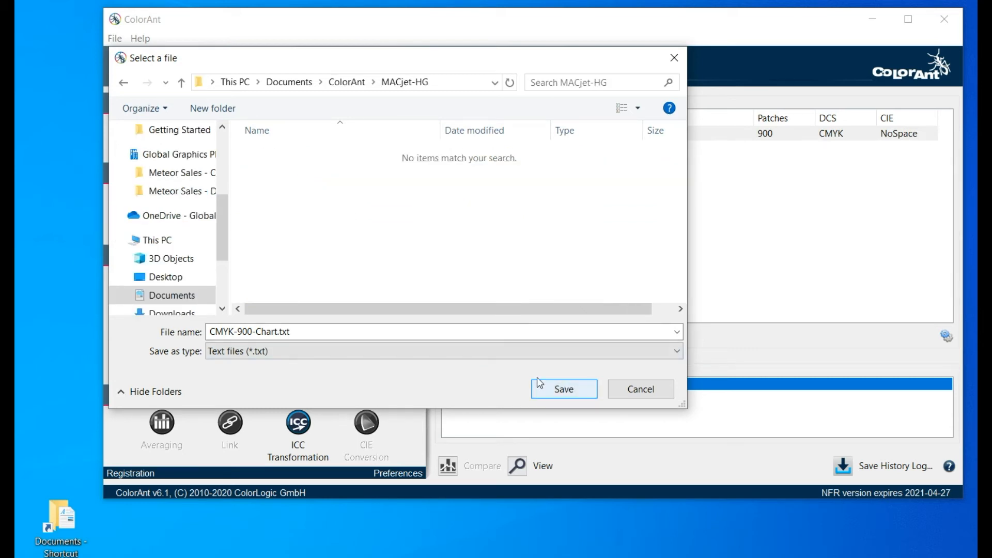
# Step: Name the chart data file MACjet-HG.txt and save it
pyautogui.click(277, 329)
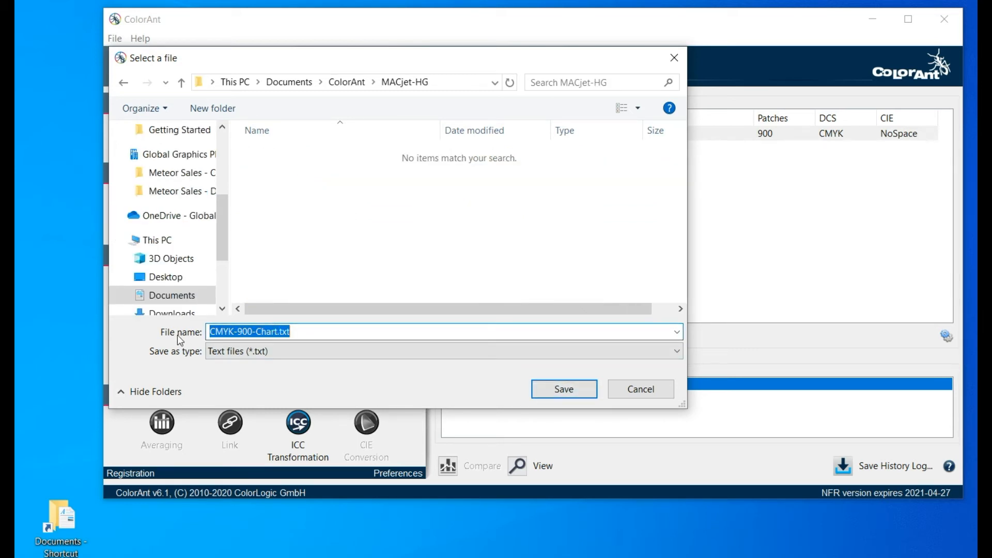
pyautogui.moveTo(278, 332); pyautogui.dragTo(216, 332)
pyautogui.press('BackSpace')
pyautogui.press('BackSpace')
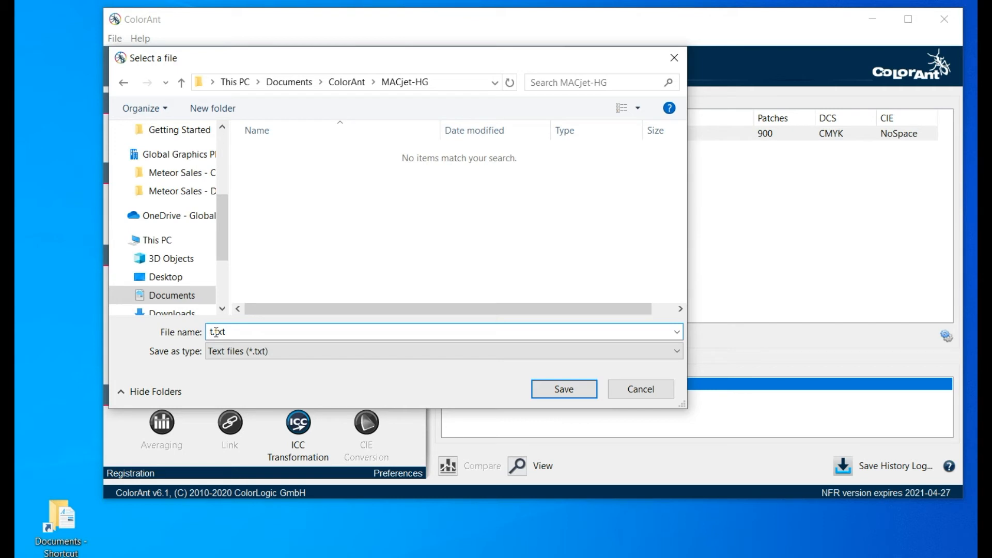
pyautogui.write('MACjet-HG')
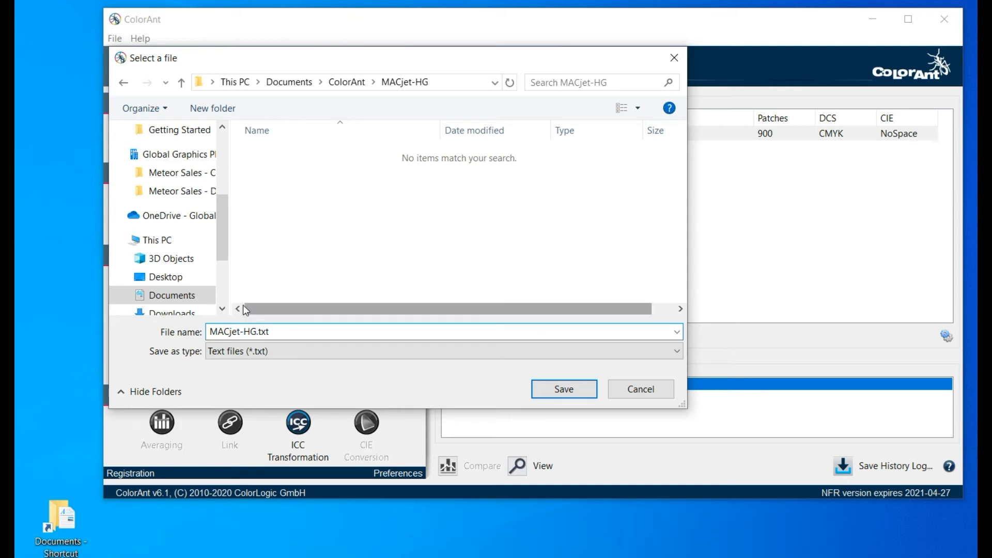
pyautogui.click(578, 385)
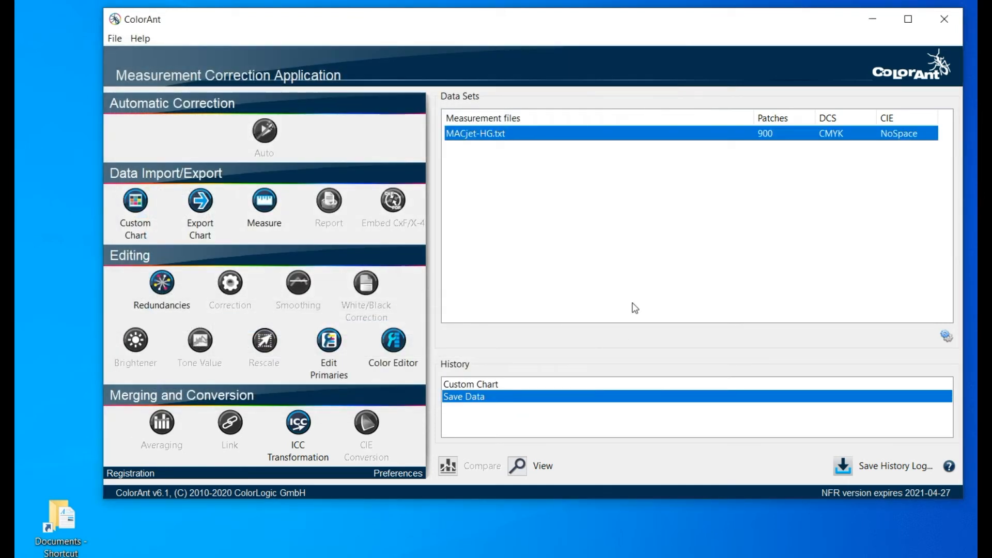
# Step: Export the MACjet-HG.txt chart as MACjet-HG.pdf to the MACjet-HG folder with the X-Rite i1Pro/iO - A4/Letter (edited) preset
pyautogui.rightClick(492, 133)
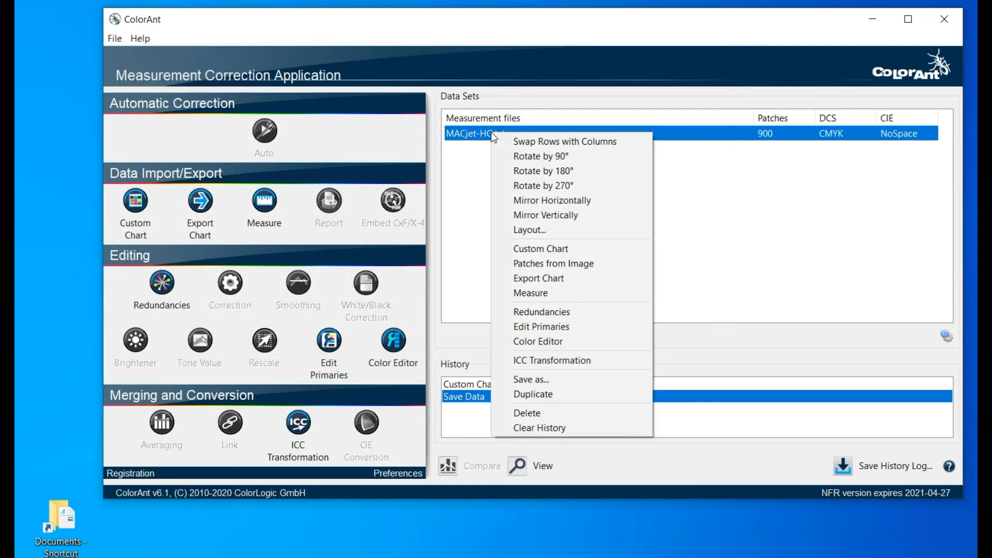
pyautogui.click(452, 202)
pyautogui.click(478, 134)
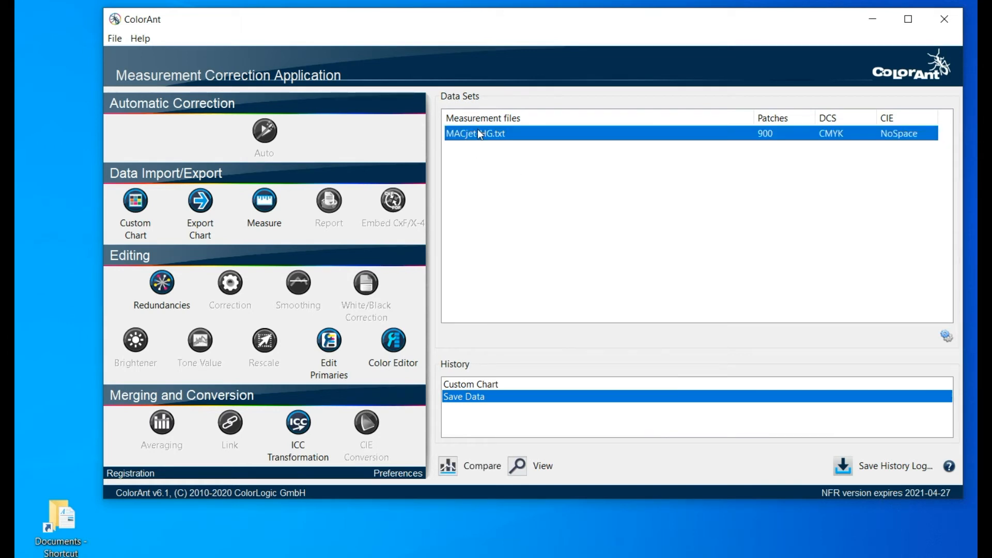
pyautogui.click(200, 202)
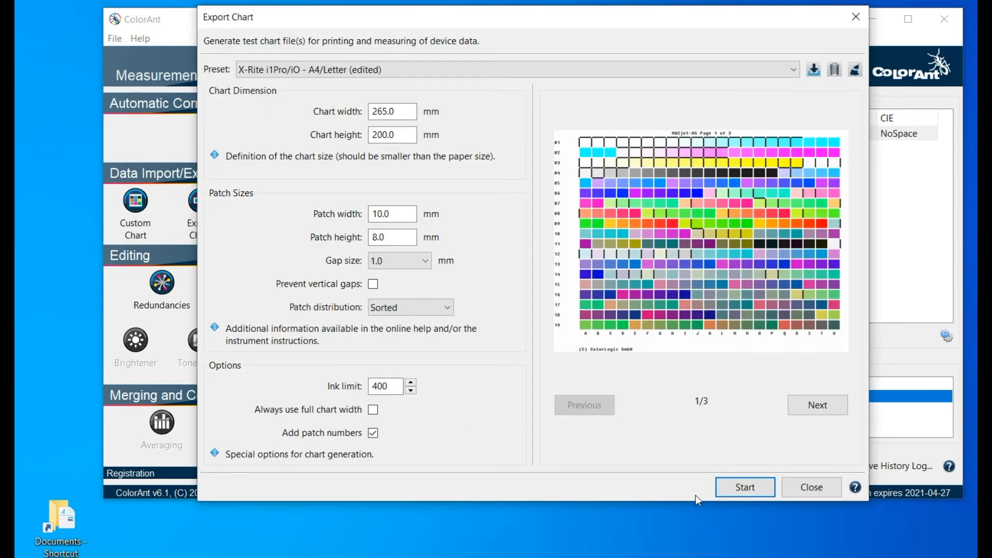
pyautogui.click(733, 489)
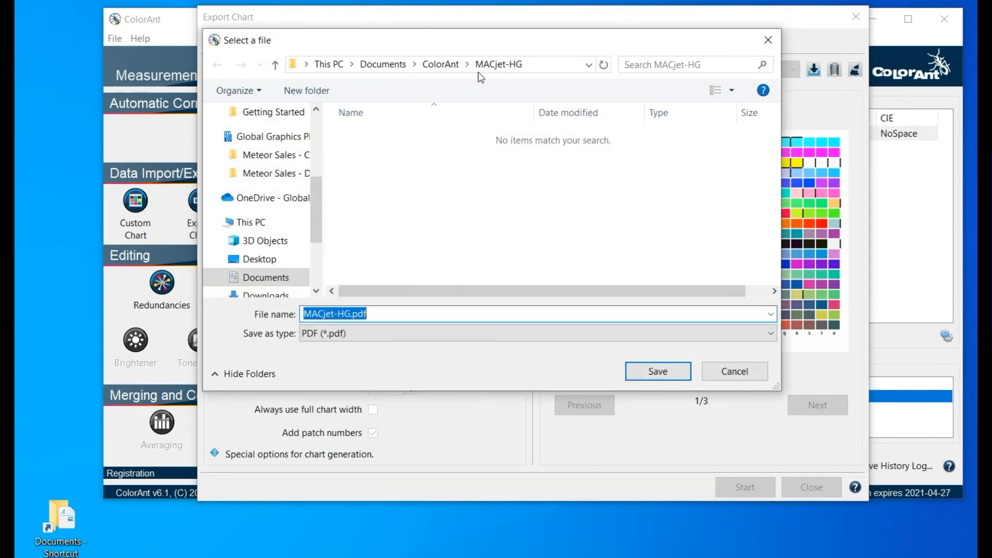
pyautogui.click(660, 376)
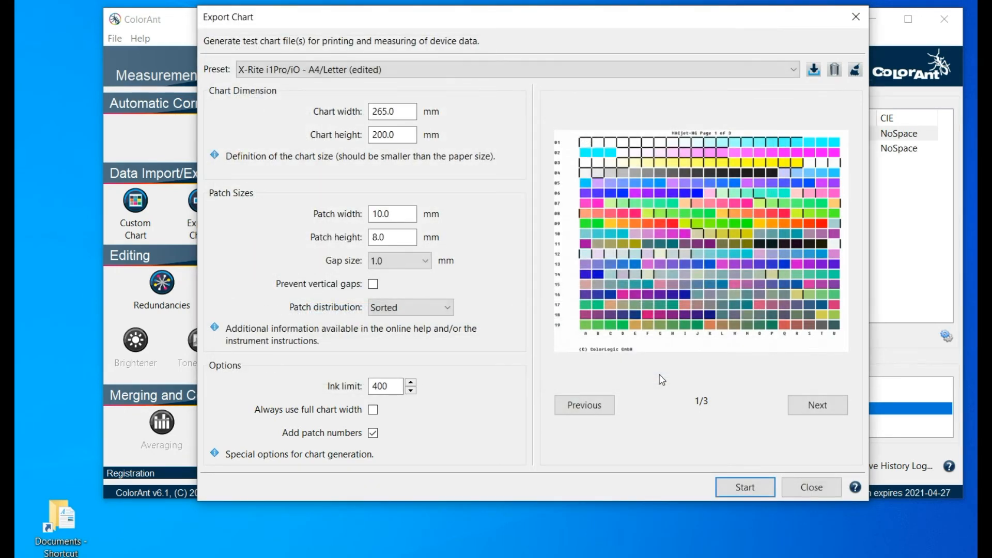
pyautogui.click(810, 485)
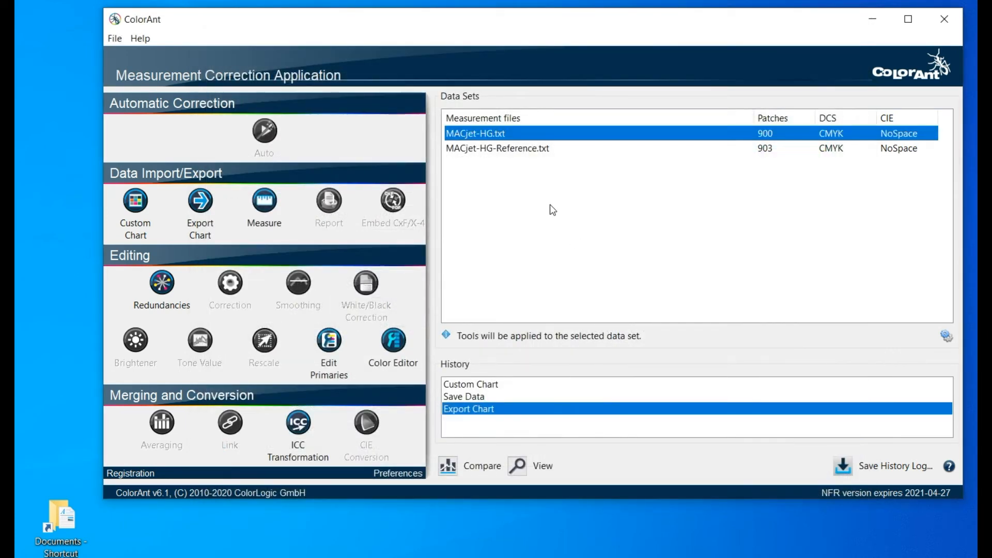
# Step: Measure the MACjet-HG-Reference.txt chart with the Virtual Device (spectral) in scan-rows mode, and close the Measure Tool to load the measurements
pyautogui.click(504, 150)
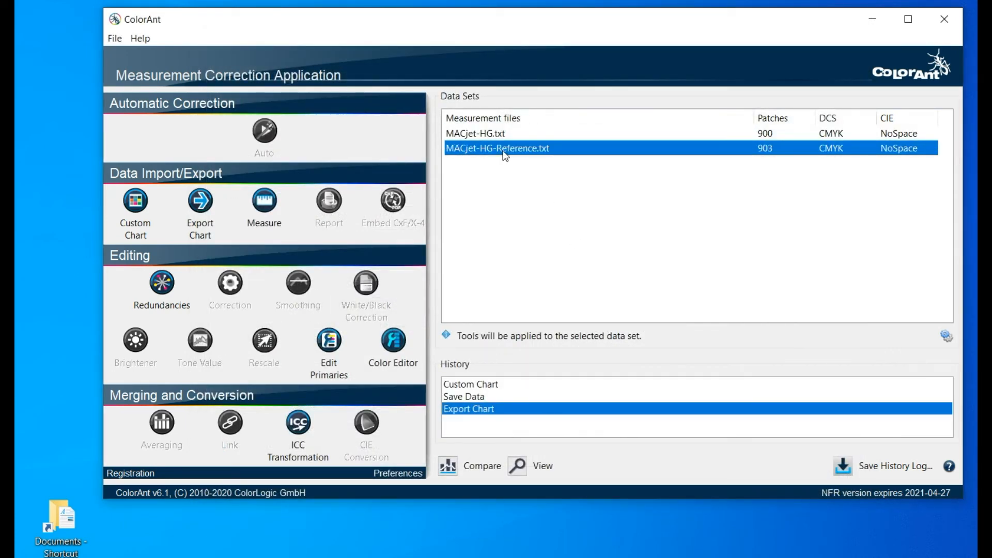
pyautogui.click(268, 201)
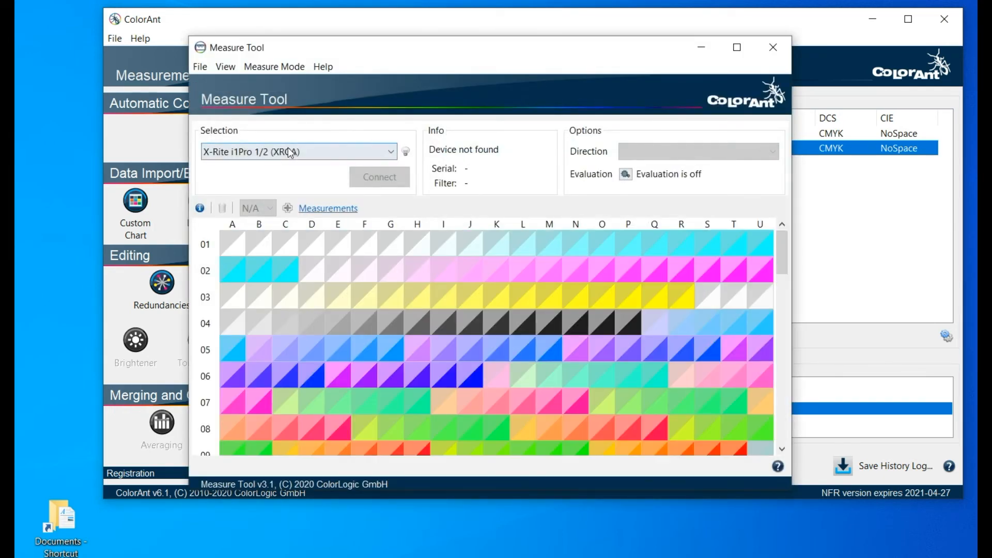
pyautogui.click(290, 152)
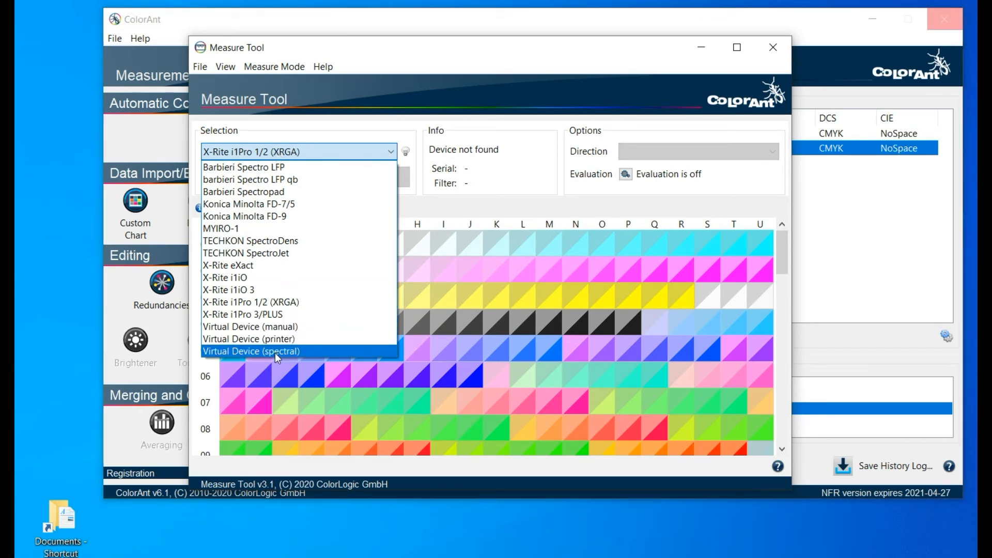
pyautogui.click(277, 352)
pyautogui.click(382, 176)
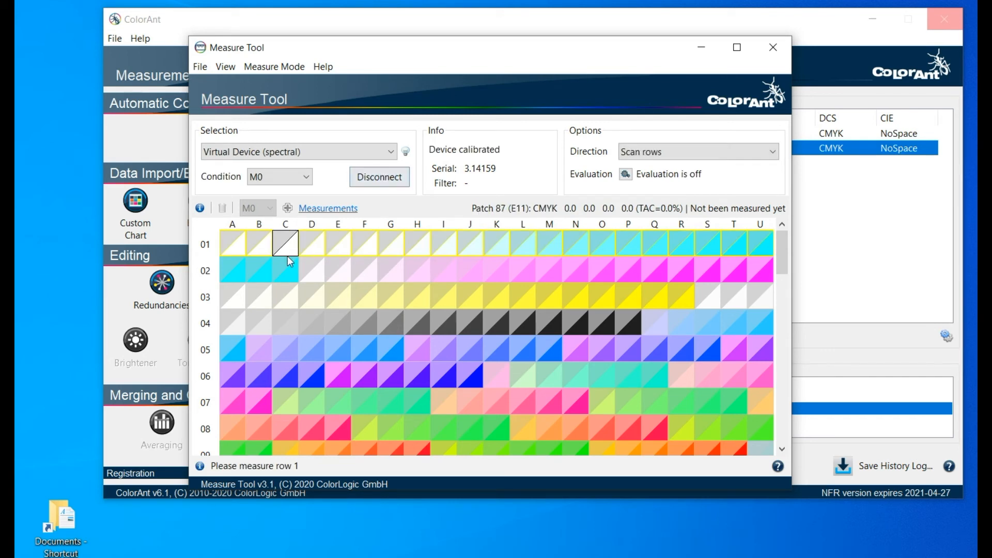
pyautogui.click(228, 250)
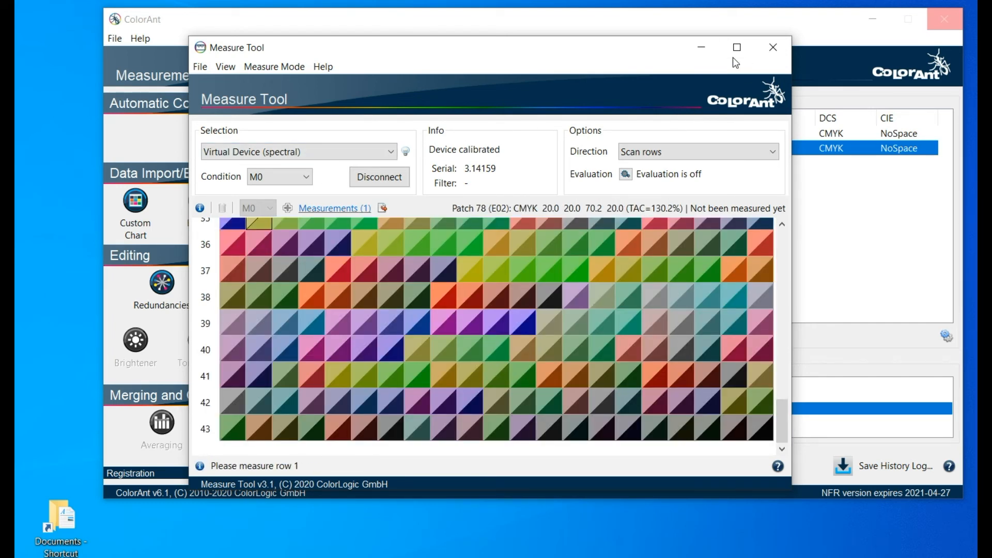
pyautogui.click(774, 48)
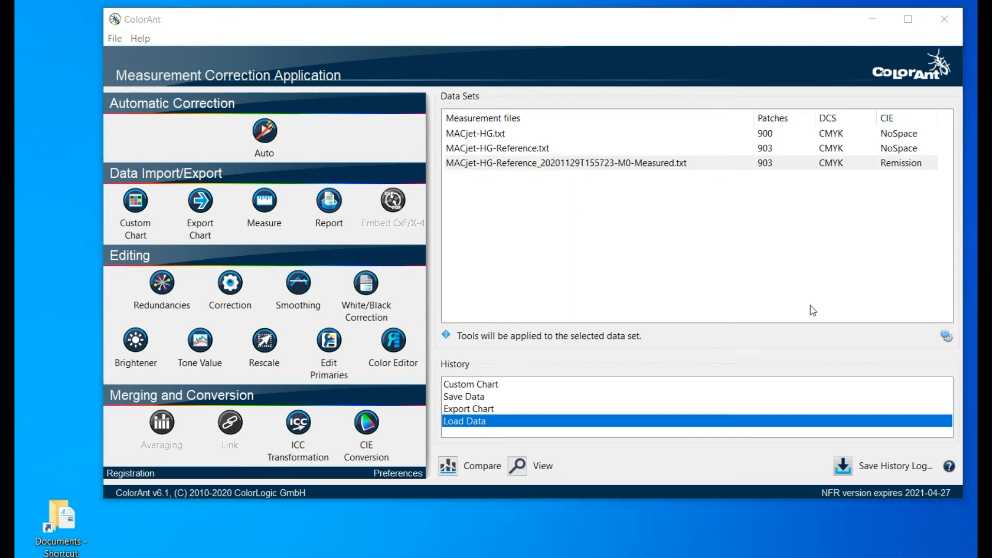
# Step: Save the measured data set as MACjet-HG-Measured.txt in the MACjet-HG folder
pyautogui.rightClick(527, 169)
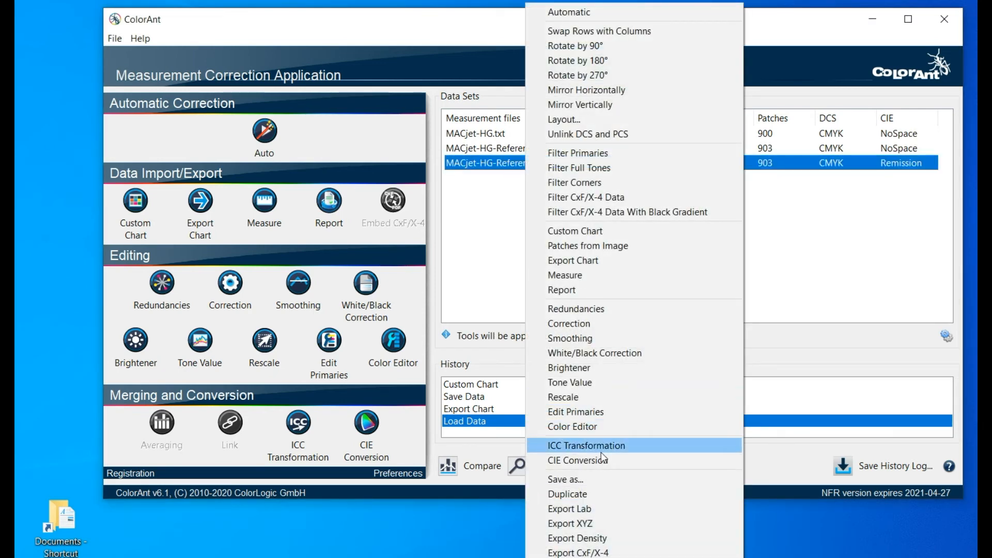
pyautogui.click(582, 478)
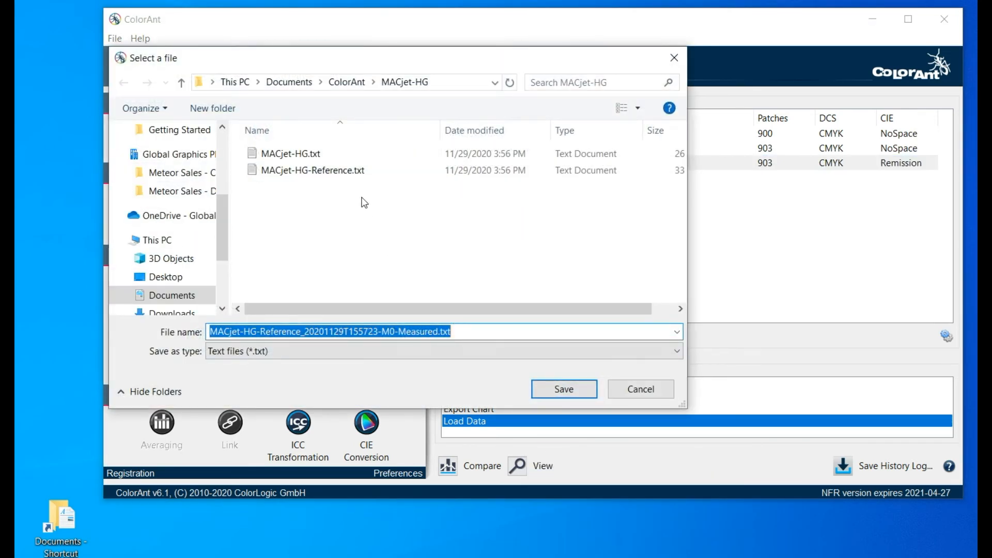
pyautogui.click(400, 331)
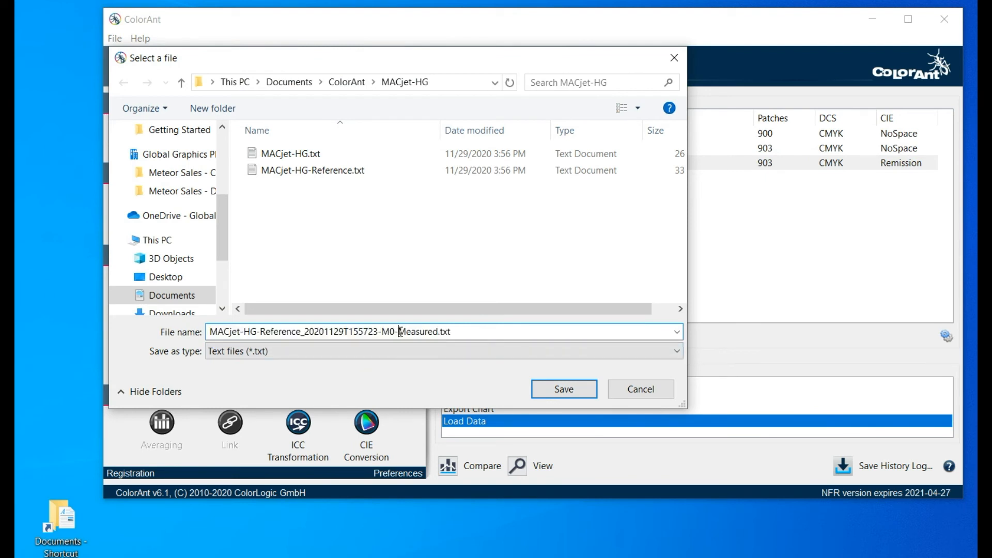
pyautogui.press('BackSpace')
pyautogui.press('BackSpace')
pyautogui.press('BackSpace')
pyautogui.press('BackSpace')
pyautogui.press('BackSpace')
pyautogui.press('BackSpace')
pyautogui.press('BackSpace')
pyautogui.press('BackSpace')
pyautogui.press('BackSpace')
pyautogui.press('BackSpace')
pyautogui.press('BackSpace')
pyautogui.press('BackSpace')
pyautogui.press('BackSpace')
pyautogui.press('BackSpace')
pyautogui.press('BackSpace')
pyautogui.press('BackSpace')
pyautogui.press('BackSpace')
pyautogui.press('BackSpace')
pyautogui.press('BackSpace')
pyautogui.press('BackSpace')
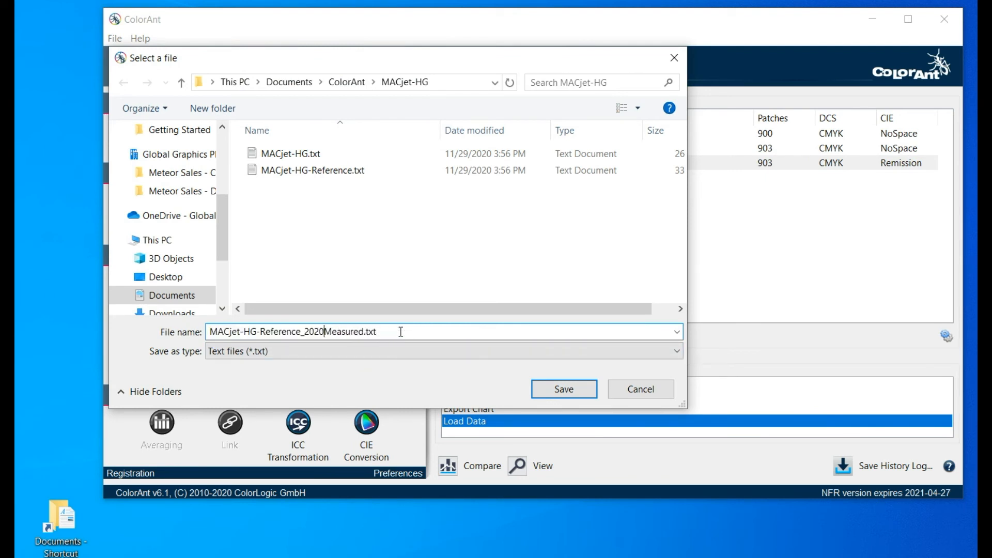
pyautogui.press('BackSpace')
pyautogui.press('BackSpace')
pyautogui.press('BackSpace')
pyautogui.press('BackSpace')
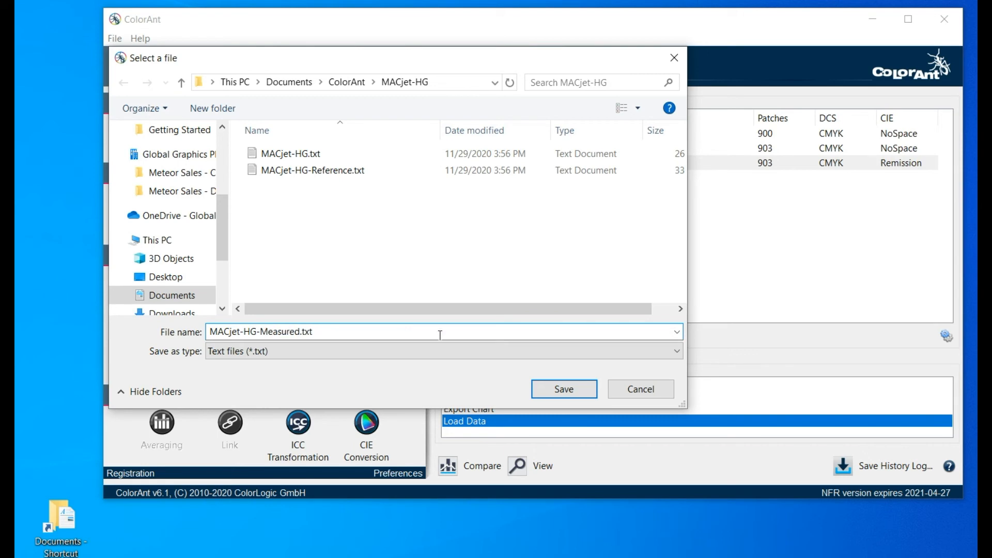
pyautogui.click(562, 392)
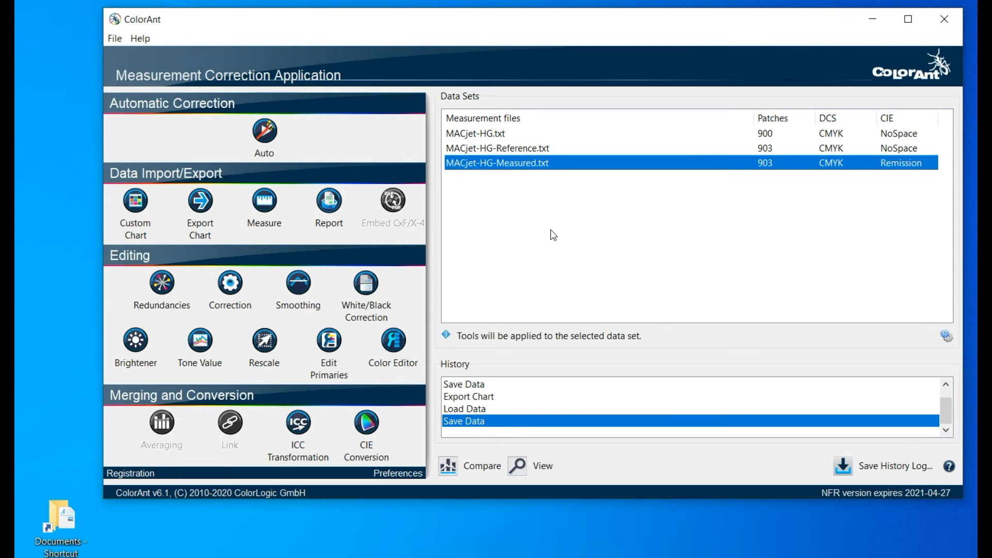
# Step: Switch to File Explorer and check for the MACjet-HG-Measured.txt file in Documents > ColorAnt > MACjet-HG
pyautogui.doubleClick(53, 525)
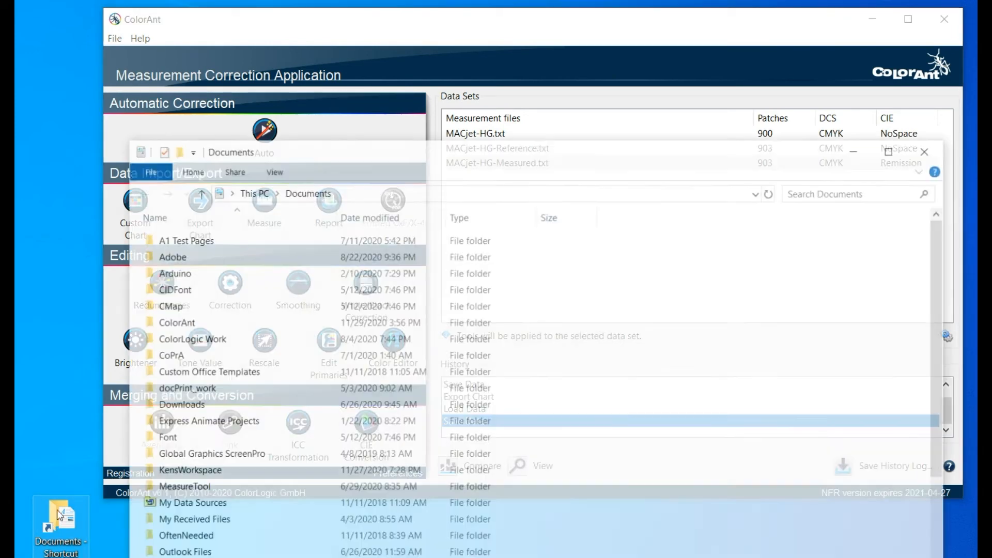
pyautogui.doubleClick(171, 321)
pyautogui.doubleClick(195, 258)
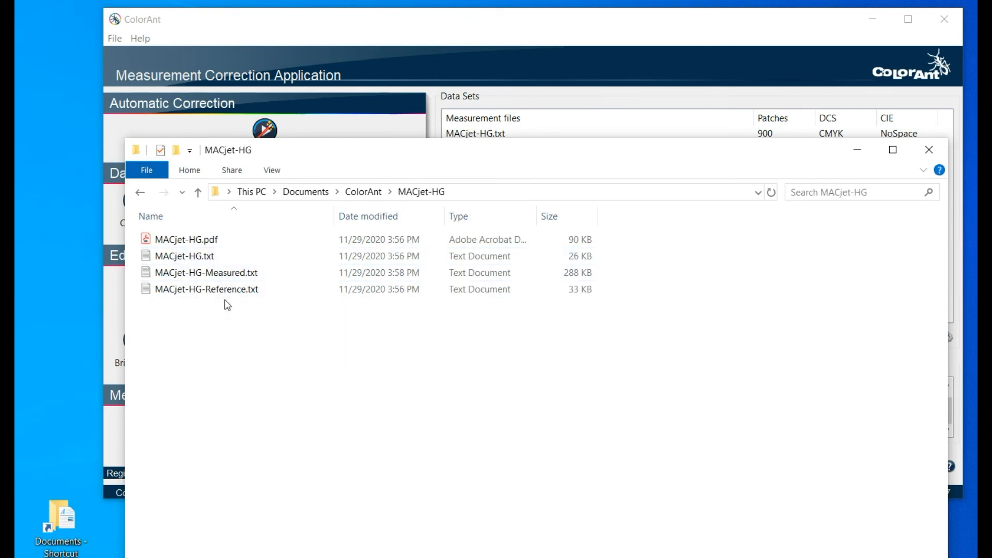
pyautogui.click(232, 274)
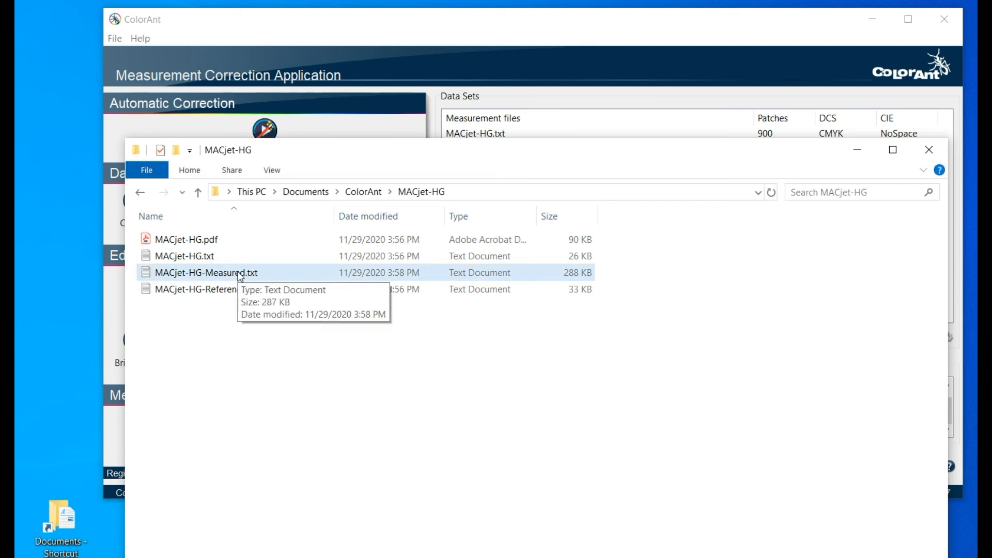
pyautogui.click(245, 345)
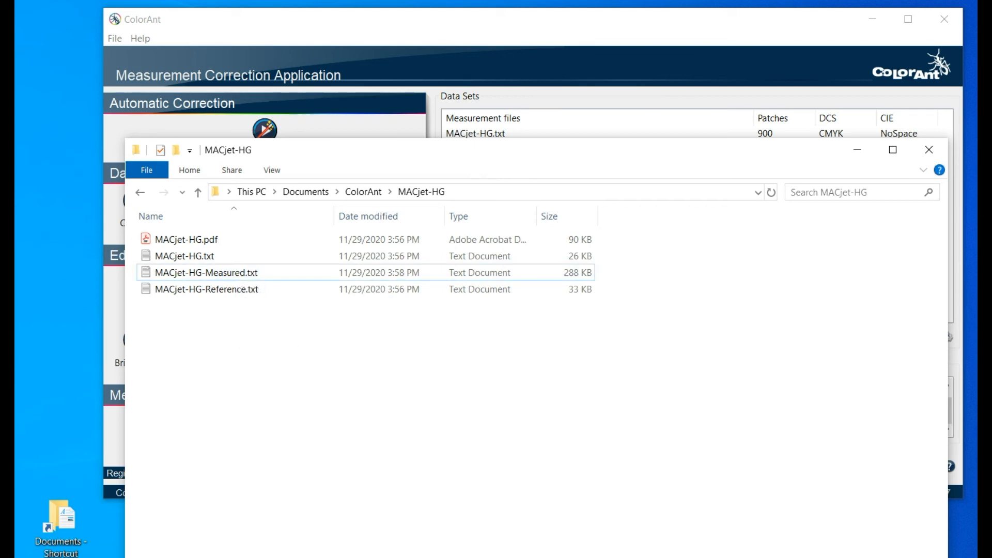